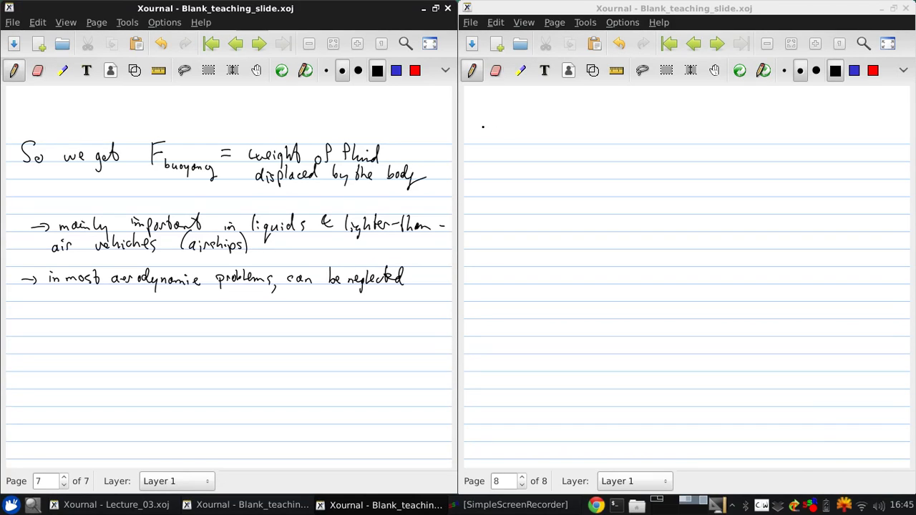
# - Handwrite the heading 'Types of Flow' at the top of page 8
pyautogui.moveTo(470, 118)
pyautogui.mouseDown()
pyautogui.moveTo(505, 120)
pyautogui.moveTo(494, 145)
pyautogui.mouseUp()
pyautogui.moveTo(499, 131); pyautogui.dragTo(514, 151)
pyautogui.moveTo(518, 130)
pyautogui.mouseDown()
pyautogui.moveTo(519, 156)
pyautogui.moveTo(530, 138)
pyautogui.mouseUp()
pyautogui.moveTo(532, 137)
pyautogui.mouseDown()
pyautogui.moveTo(539, 132)
pyautogui.moveTo(534, 145)
pyautogui.mouseUp()
pyautogui.moveTo(563, 133); pyautogui.dragTo(565, 133)
pyautogui.moveTo(575, 122)
pyautogui.mouseDown()
pyautogui.moveTo(572, 140)
pyautogui.moveTo(597, 146)
pyautogui.mouseUp()
pyautogui.moveTo(593, 120)
pyautogui.mouseDown()
pyautogui.moveTo(606, 116)
pyautogui.moveTo(611, 126)
pyautogui.mouseUp()
pyautogui.moveTo(612, 116)
pyautogui.mouseDown()
pyautogui.moveTo(613, 142)
pyautogui.moveTo(621, 132)
pyautogui.moveTo(647, 132)
pyautogui.mouseUp()
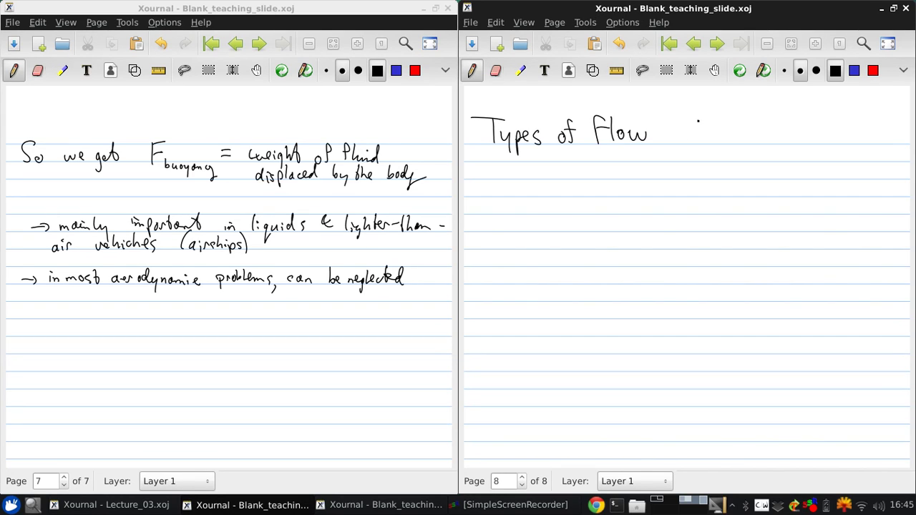
# - Add the reference '(Anderson 1.10)' after the heading
pyautogui.moveTo(697, 117); pyautogui.dragTo(689, 145)
pyautogui.moveTo(704, 121)
pyautogui.mouseDown()
pyautogui.moveTo(703, 131)
pyautogui.moveTo(713, 120)
pyautogui.mouseUp()
pyautogui.moveTo(710, 141); pyautogui.dragTo(728, 141)
pyautogui.moveTo(727, 142)
pyautogui.mouseDown()
pyautogui.moveTo(736, 119)
pyautogui.moveTo(740, 142)
pyautogui.mouseUp()
pyautogui.moveTo(739, 136); pyautogui.dragTo(753, 133)
pyautogui.moveTo(757, 131)
pyautogui.mouseDown()
pyautogui.moveTo(752, 141)
pyautogui.moveTo(763, 133)
pyautogui.moveTo(812, 141)
pyautogui.mouseUp()
pyautogui.click(808, 143)
pyautogui.moveTo(826, 128)
pyautogui.mouseDown()
pyautogui.moveTo(818, 139)
pyautogui.moveTo(827, 125)
pyautogui.mouseUp()
pyautogui.moveTo(830, 123); pyautogui.dragTo(829, 147)
# - Underline 'Types of Flow' with a straight ruler line, then return to freehand
pyautogui.click(621, 75)
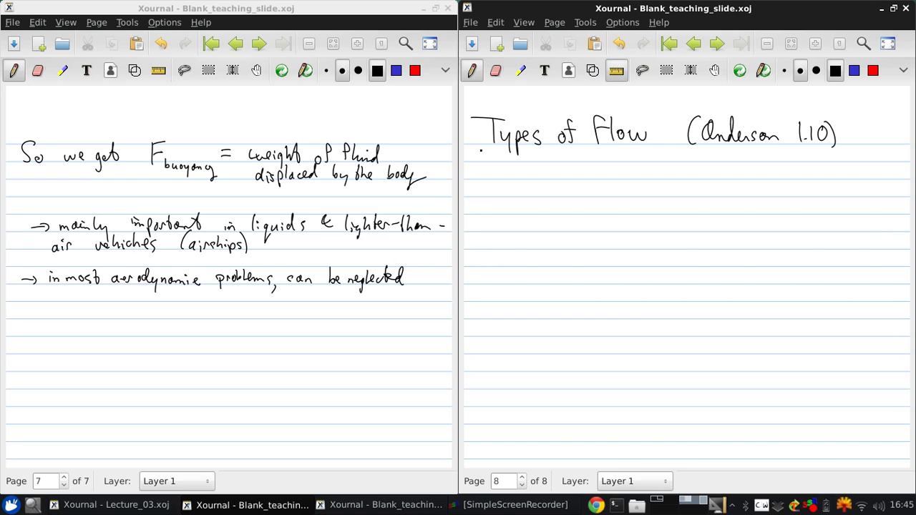
pyautogui.moveTo(479, 150); pyautogui.dragTo(645, 149)
pyautogui.click(615, 72)
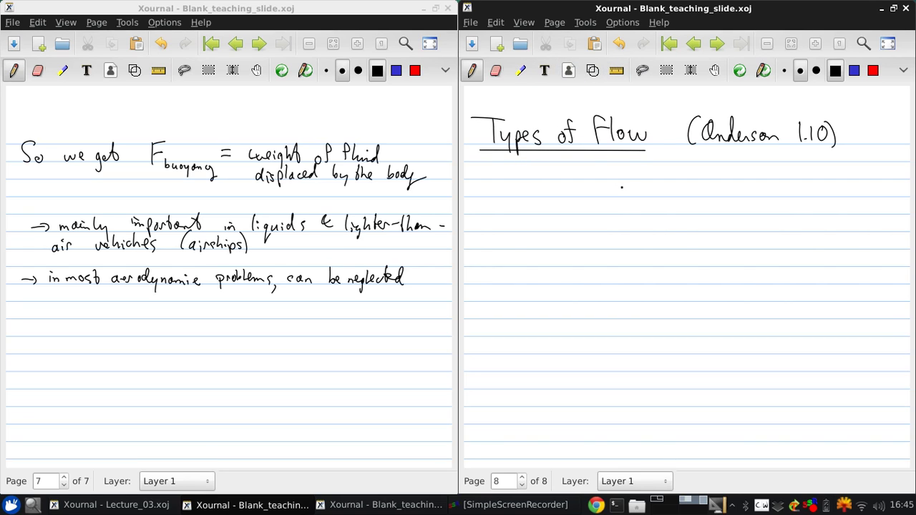
# - Write 'Aerodynamics' below the heading, with 'Continuum' and 'Free molecule' side by side beneath it
pyautogui.moveTo(598, 197)
pyautogui.mouseDown()
pyautogui.moveTo(636, 179)
pyautogui.moveTo(646, 204)
pyautogui.moveTo(657, 192)
pyautogui.moveTo(688, 195)
pyautogui.mouseUp()
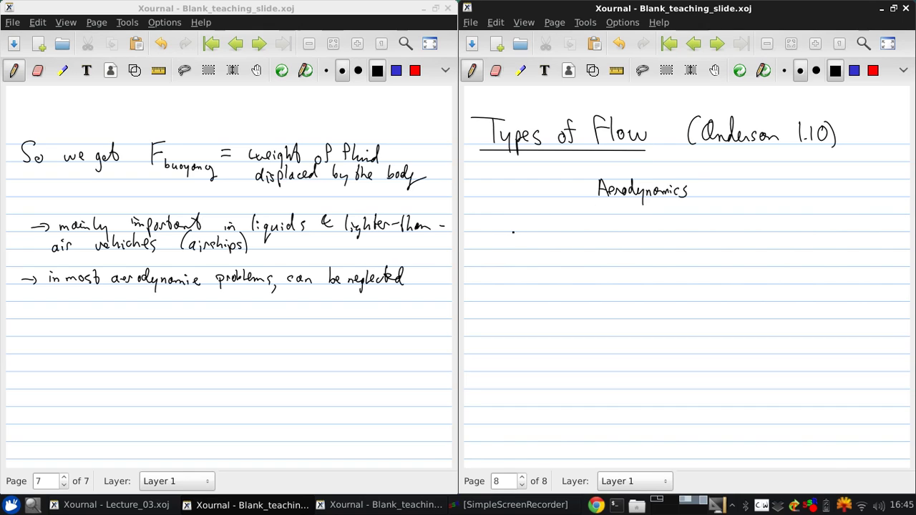
pyautogui.moveTo(526, 228)
pyautogui.mouseDown()
pyautogui.moveTo(523, 244)
pyautogui.moveTo(544, 242)
pyautogui.mouseUp()
pyautogui.moveTo(548, 225)
pyautogui.mouseDown()
pyautogui.moveTo(549, 243)
pyautogui.moveTo(599, 240)
pyautogui.mouseUp()
pyautogui.moveTo(733, 224); pyautogui.dragTo(733, 243)
pyautogui.moveTo(733, 225); pyautogui.dragTo(741, 230)
pyautogui.moveTo(744, 241)
pyautogui.mouseDown()
pyautogui.moveTo(766, 238)
pyautogui.moveTo(756, 240)
pyautogui.mouseUp()
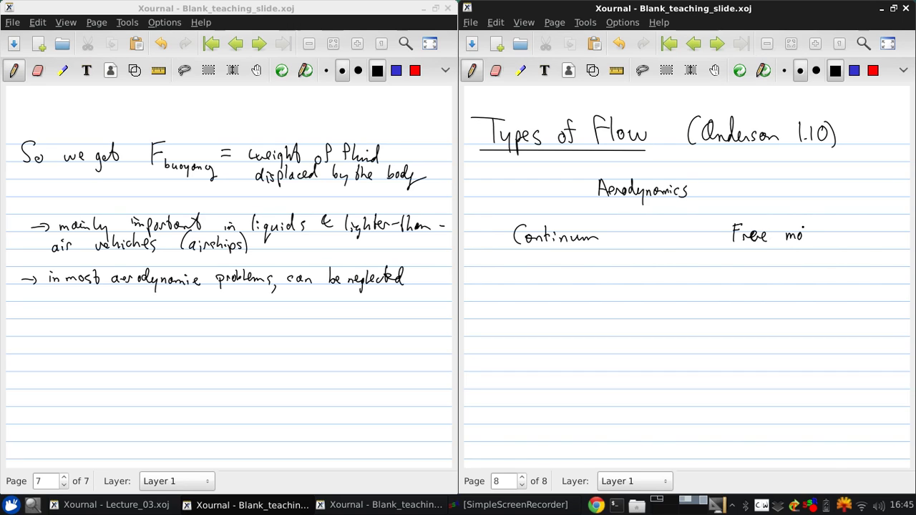
pyautogui.moveTo(806, 226)
pyautogui.mouseDown()
pyautogui.moveTo(831, 239)
pyautogui.moveTo(844, 222)
pyautogui.moveTo(853, 238)
pyautogui.mouseUp()
# - Box Aerodynamics, Continuum and Free molecule with the Shape Recognizer, then draw lines from Aerodynamics to both branches
pyautogui.click(593, 71)
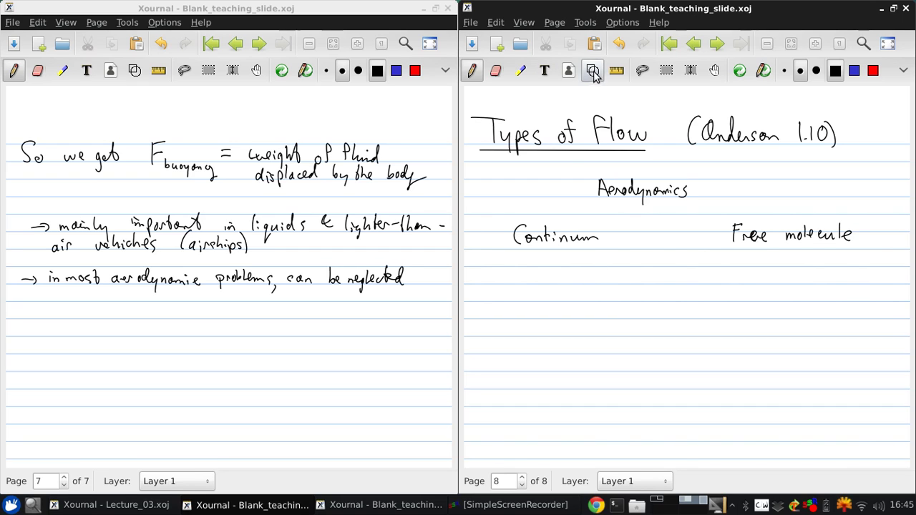
pyautogui.moveTo(588, 174)
pyautogui.mouseDown()
pyautogui.moveTo(628, 208)
pyautogui.moveTo(695, 172)
pyautogui.moveTo(590, 175)
pyautogui.mouseUp()
pyautogui.moveTo(501, 225)
pyautogui.mouseDown()
pyautogui.moveTo(604, 256)
pyautogui.moveTo(502, 215)
pyautogui.moveTo(601, 257)
pyautogui.moveTo(535, 210)
pyautogui.moveTo(502, 213)
pyautogui.mouseUp()
pyautogui.hotkey('ctrl', 'z')
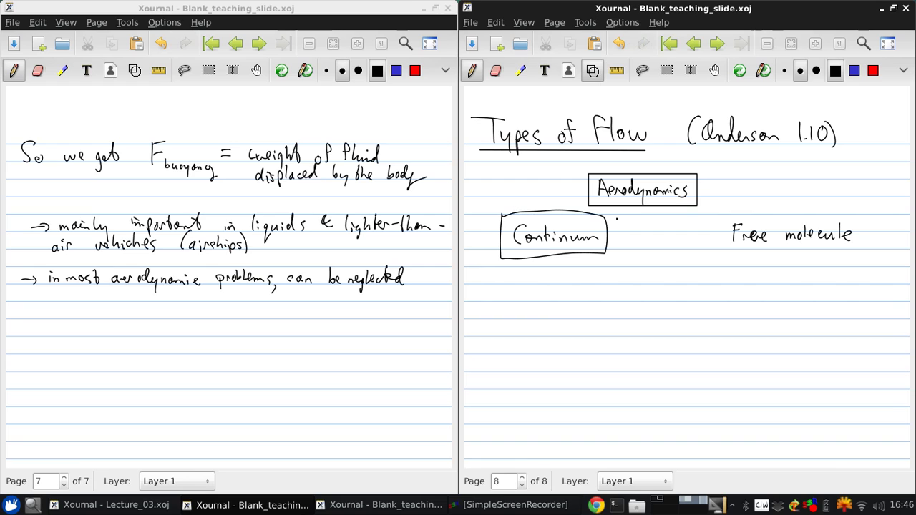
pyautogui.moveTo(722, 215)
pyautogui.mouseDown()
pyautogui.moveTo(720, 253)
pyautogui.moveTo(855, 259)
pyautogui.moveTo(813, 213)
pyautogui.moveTo(724, 213)
pyautogui.moveTo(821, 256)
pyautogui.moveTo(824, 209)
pyautogui.moveTo(724, 213)
pyautogui.mouseUp()
pyautogui.click(619, 43)
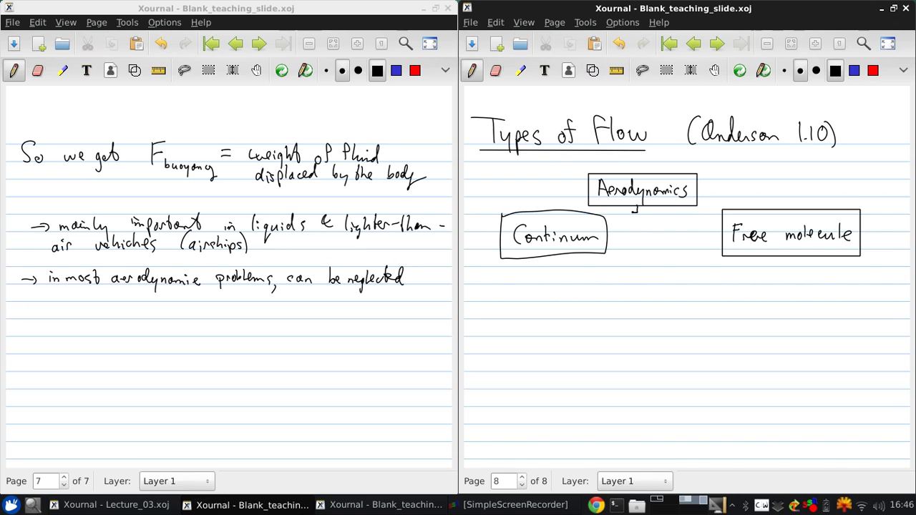
pyautogui.moveTo(633, 209); pyautogui.dragTo(548, 212)
pyautogui.moveTo(636, 210); pyautogui.dragTo(796, 200)
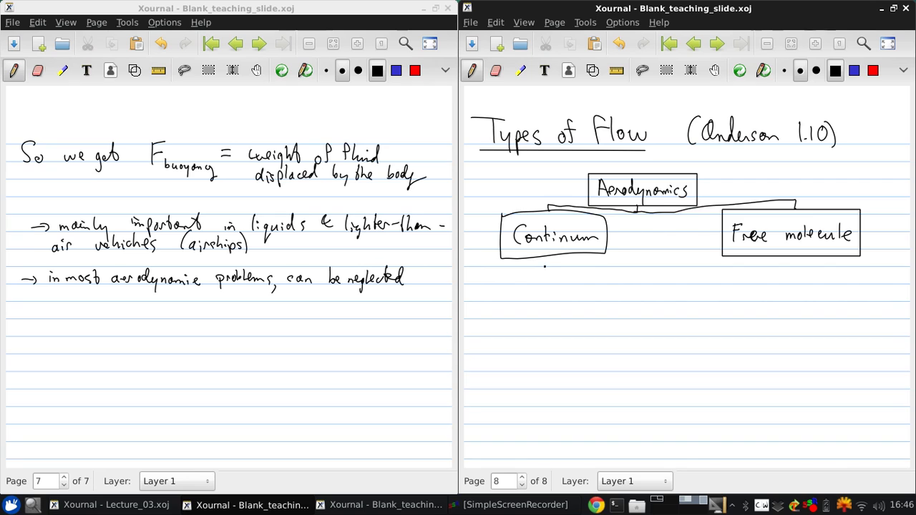
# - Write 'Inviscid' below Continuum and 'Viscous' below Free molecule
pyautogui.moveTo(561, 284); pyautogui.dragTo(581, 283)
pyautogui.moveTo(574, 285); pyautogui.dragTo(574, 300)
pyautogui.moveTo(628, 293)
pyautogui.mouseDown()
pyautogui.moveTo(621, 299)
pyautogui.moveTo(629, 301)
pyautogui.mouseUp()
pyautogui.moveTo(734, 279)
pyautogui.mouseDown()
pyautogui.moveTo(738, 299)
pyautogui.moveTo(746, 282)
pyautogui.mouseUp()
pyautogui.moveTo(749, 292); pyautogui.dragTo(755, 300)
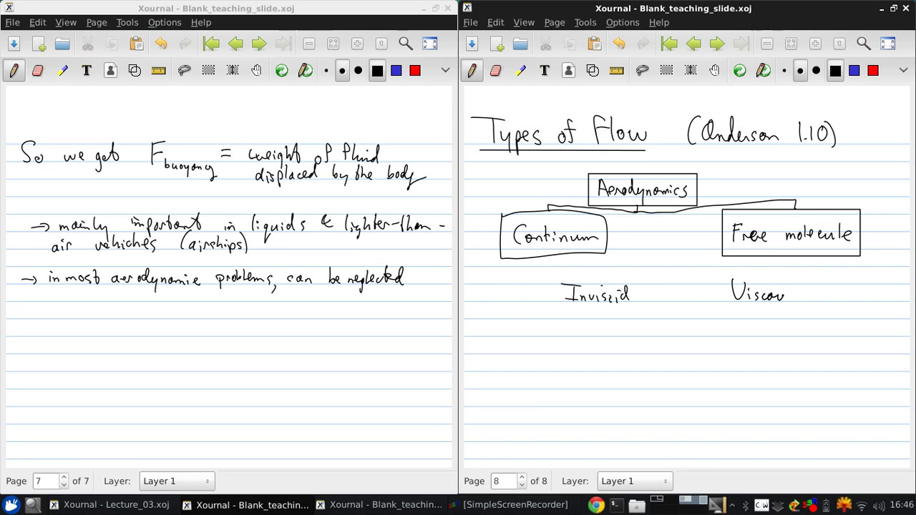
# - Draw shape-recognized boxes around Inviscid and Viscous, then turn the recognizer off
pyautogui.click(593, 71)
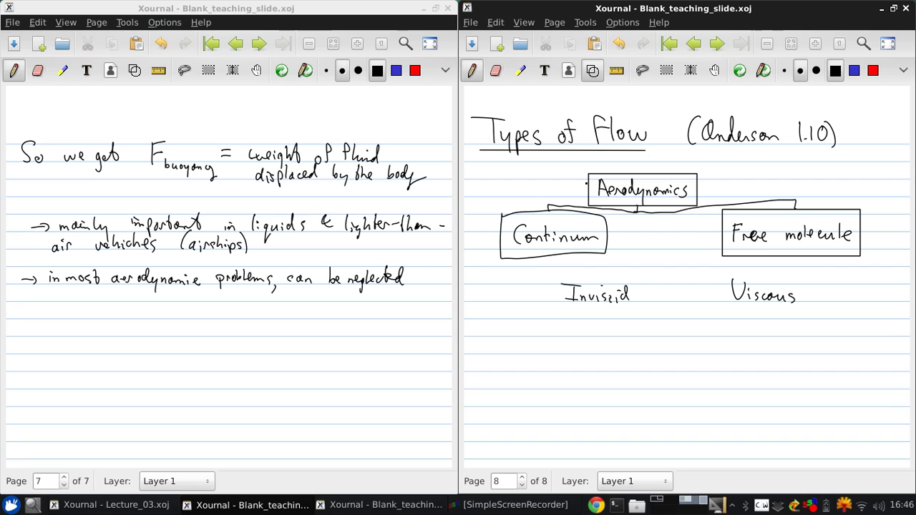
pyautogui.moveTo(554, 276)
pyautogui.mouseDown()
pyautogui.moveTo(651, 303)
pyautogui.moveTo(554, 279)
pyautogui.mouseUp()
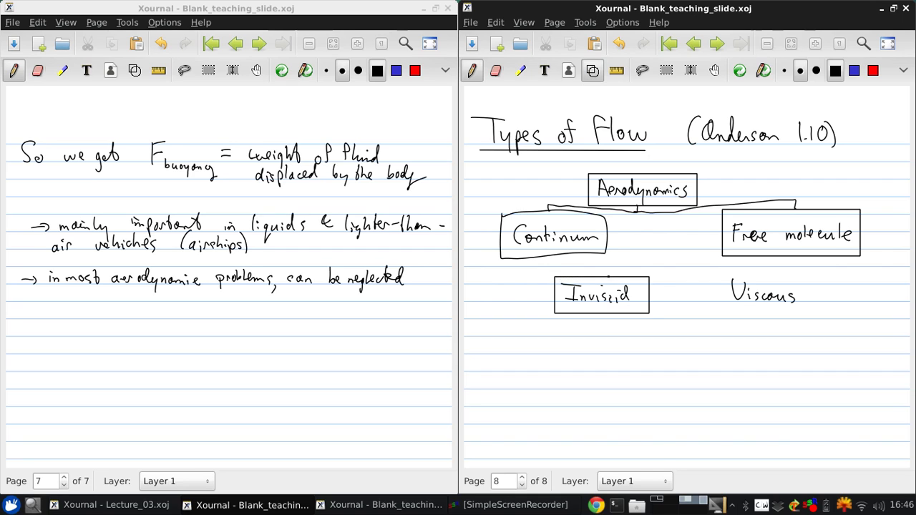
pyautogui.moveTo(718, 273)
pyautogui.mouseDown()
pyautogui.moveTo(813, 307)
pyautogui.moveTo(717, 278)
pyautogui.mouseUp()
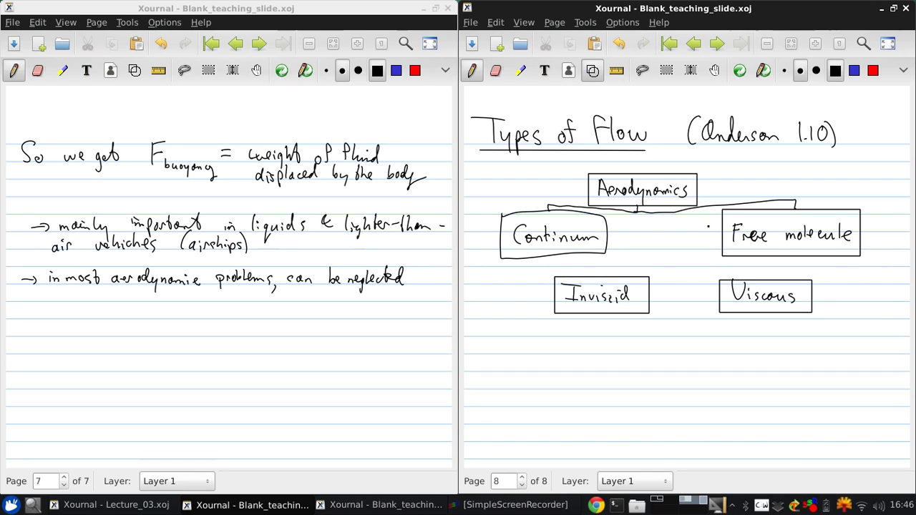
pyautogui.click(593, 70)
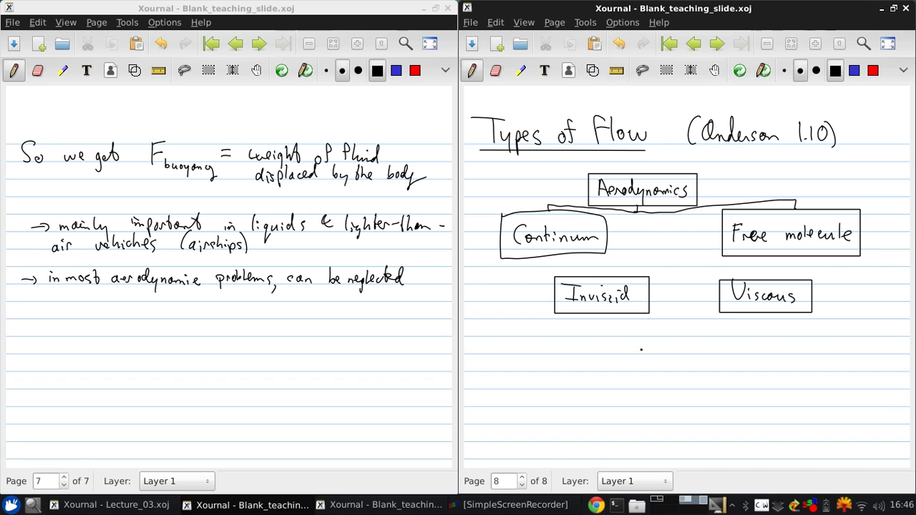
# - Write 'Incompressible' under Inviscid and 'Compressible' below it
pyautogui.moveTo(605, 339)
pyautogui.mouseDown()
pyautogui.moveTo(620, 338)
pyautogui.moveTo(614, 351)
pyautogui.mouseUp()
pyautogui.moveTo(619, 346); pyautogui.dragTo(668, 349)
pyautogui.moveTo(670, 347); pyautogui.dragTo(718, 350)
pyautogui.moveTo(621, 386); pyautogui.dragTo(621, 400)
pyautogui.moveTo(631, 392); pyautogui.dragTo(644, 401)
pyautogui.moveTo(643, 400); pyautogui.dragTo(652, 407)
pyautogui.moveTo(656, 397); pyautogui.dragTo(671, 394)
pyautogui.moveTo(678, 392); pyautogui.dragTo(674, 404)
pyautogui.moveTo(688, 389)
pyautogui.mouseDown()
pyautogui.moveTo(684, 396)
pyautogui.moveTo(704, 396)
pyautogui.mouseUp()
pyautogui.moveTo(707, 392); pyautogui.dragTo(714, 395)
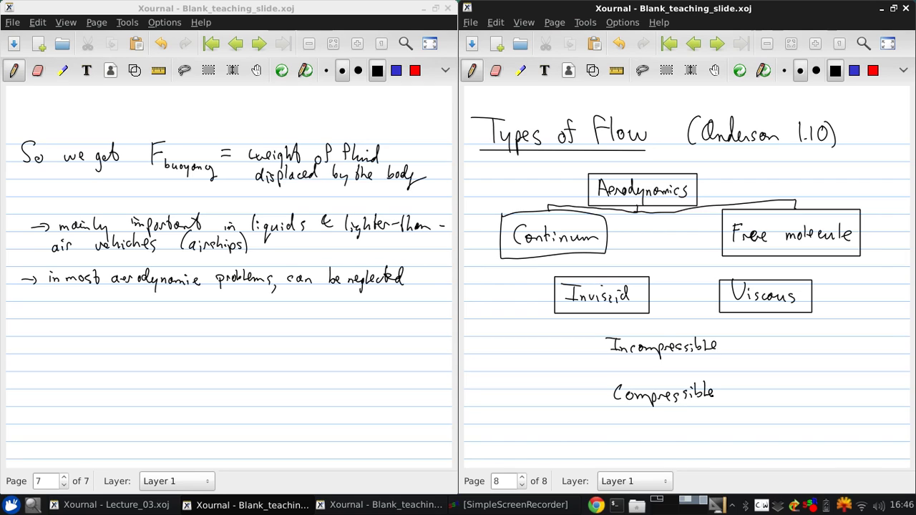
# - Replace the rough box with a clean shape-recognized box around Incompressible
pyautogui.moveTo(603, 330)
pyautogui.mouseDown()
pyautogui.moveTo(728, 342)
pyautogui.moveTo(605, 361)
pyautogui.moveTo(603, 331)
pyautogui.moveTo(681, 324)
pyautogui.moveTo(722, 361)
pyautogui.moveTo(603, 330)
pyautogui.mouseUp()
pyautogui.click(593, 70)
pyautogui.click(619, 43)
pyautogui.moveTo(603, 372)
pyautogui.mouseDown()
pyautogui.moveTo(706, 377)
pyautogui.moveTo(686, 413)
pyautogui.moveTo(604, 375)
pyautogui.mouseUp()
# - Draw straight ruler connectors from Continuum down to Inviscid and Viscous
pyautogui.click(616, 70)
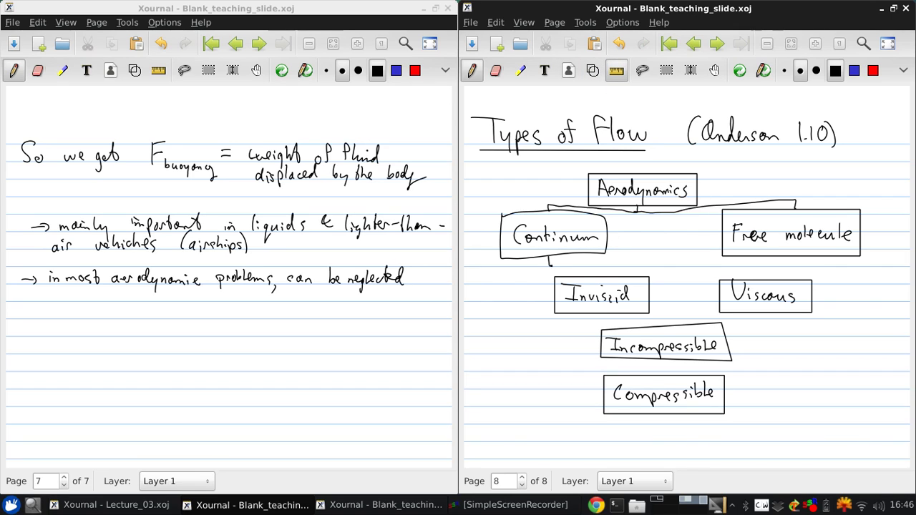
pyautogui.moveTo(549, 264)
pyautogui.mouseDown()
pyautogui.moveTo(688, 267)
pyautogui.moveTo(603, 271)
pyautogui.mouseUp()
pyautogui.moveTo(602, 272); pyautogui.dragTo(603, 275)
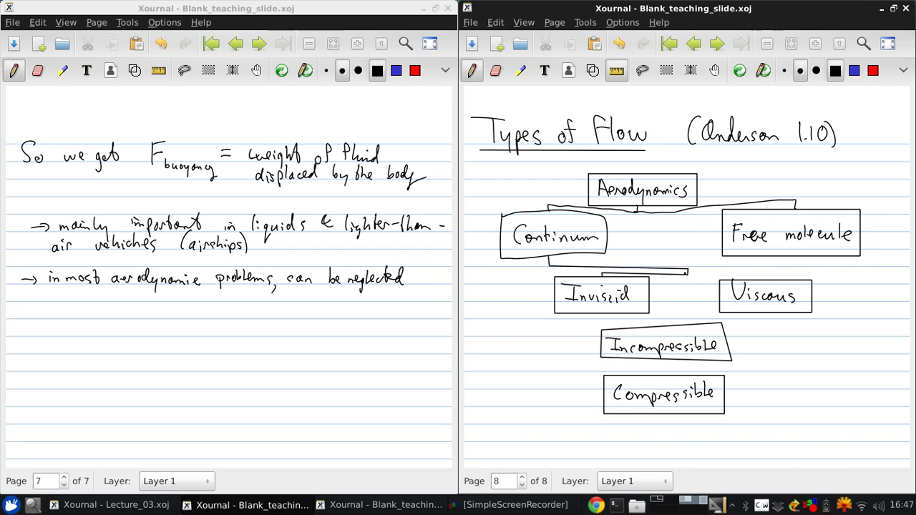
pyautogui.moveTo(688, 272); pyautogui.dragTo(773, 276)
pyautogui.moveTo(772, 275); pyautogui.dragTo(772, 281)
# - Connect Inviscid and Viscous to Incompressible and Compressible, adding a stem below Compressible
pyautogui.moveTo(576, 312)
pyautogui.mouseDown()
pyautogui.moveTo(580, 402)
pyautogui.moveTo(605, 402)
pyautogui.mouseUp()
pyautogui.moveTo(581, 342); pyautogui.dragTo(603, 343)
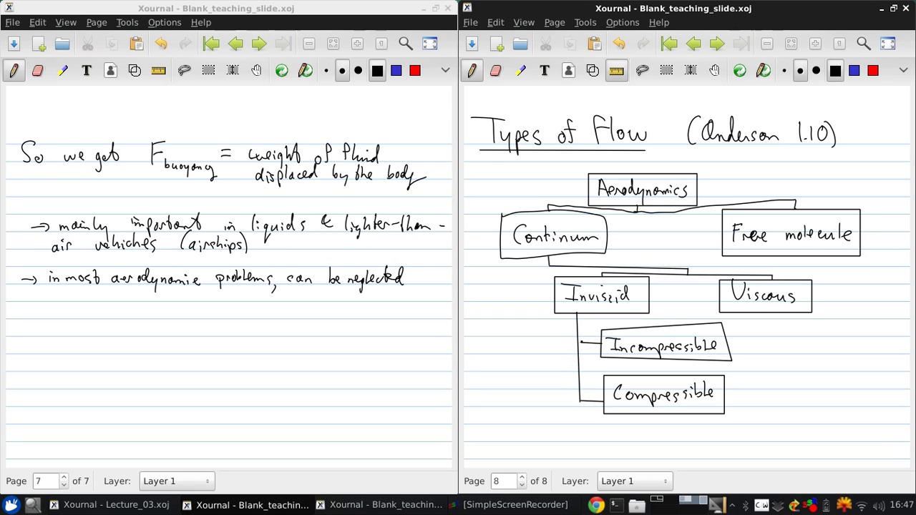
pyautogui.moveTo(768, 316)
pyautogui.mouseDown()
pyautogui.moveTo(777, 404)
pyautogui.moveTo(724, 394)
pyautogui.mouseUp()
pyautogui.moveTo(773, 340); pyautogui.dragTo(725, 341)
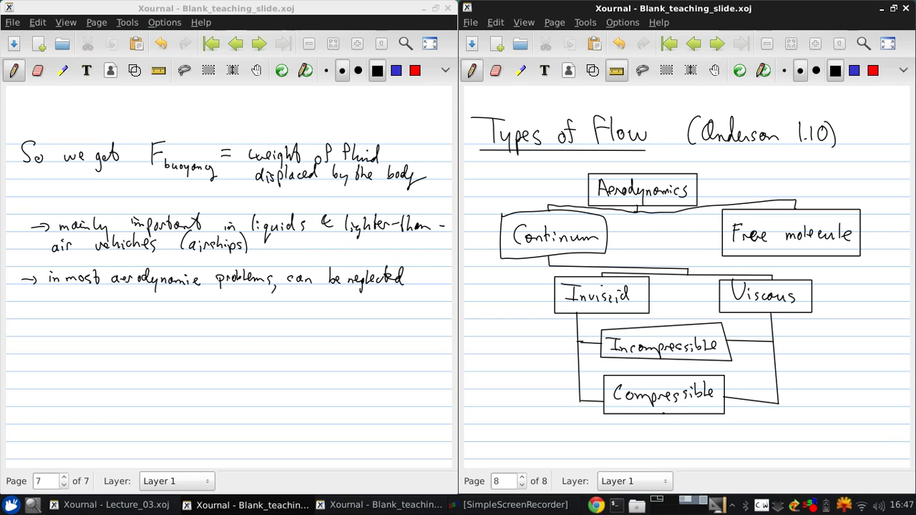
pyautogui.moveTo(663, 414); pyautogui.dragTo(664, 422)
pyautogui.click(617, 72)
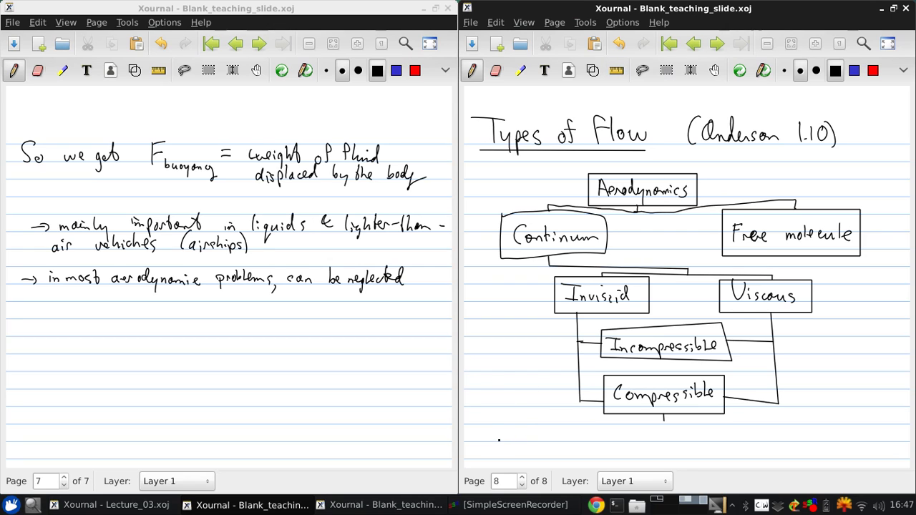
# - Handwrite 'Subsonic', 'Transonic', 'Supersonic' and 'Hypersonic' left to right beneath Compressible
pyautogui.moveTo(495, 426)
pyautogui.mouseDown()
pyautogui.moveTo(487, 442)
pyautogui.moveTo(509, 441)
pyautogui.mouseUp()
pyautogui.moveTo(595, 430); pyautogui.dragTo(594, 443)
pyautogui.moveTo(600, 436); pyautogui.dragTo(625, 444)
pyautogui.moveTo(630, 434)
pyautogui.mouseDown()
pyautogui.moveTo(626, 445)
pyautogui.moveTo(663, 450)
pyautogui.mouseUp()
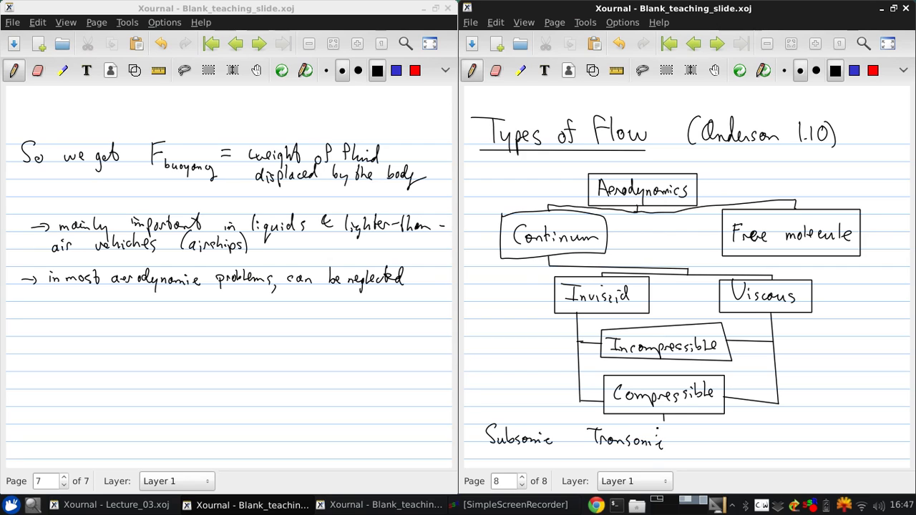
pyautogui.moveTo(724, 430)
pyautogui.mouseDown()
pyautogui.moveTo(712, 444)
pyautogui.moveTo(756, 442)
pyautogui.moveTo(755, 450)
pyautogui.mouseUp()
pyautogui.moveTo(765, 439); pyautogui.dragTo(763, 440)
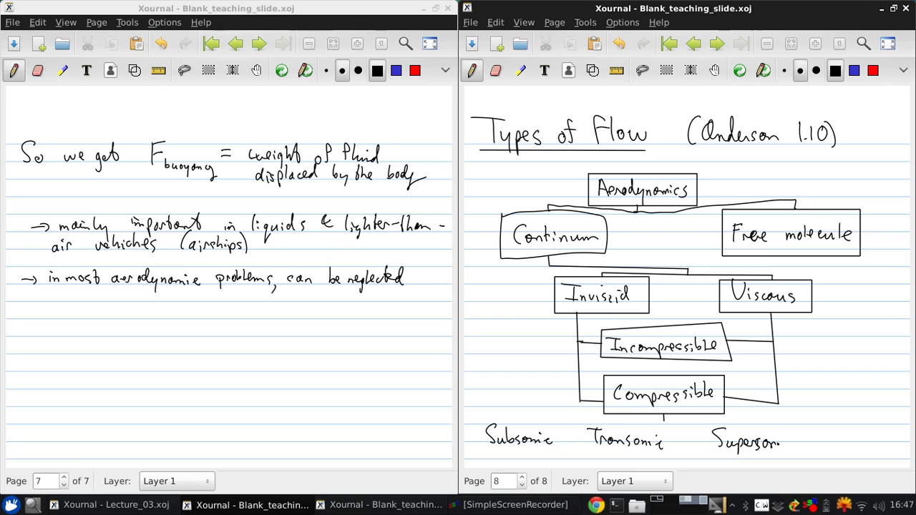
pyautogui.moveTo(824, 428)
pyautogui.mouseDown()
pyautogui.moveTo(824, 445)
pyautogui.moveTo(842, 455)
pyautogui.mouseUp()
pyautogui.moveTo(846, 437)
pyautogui.mouseDown()
pyautogui.moveTo(847, 454)
pyautogui.moveTo(855, 444)
pyautogui.mouseUp()
pyautogui.moveTo(857, 446); pyautogui.dragTo(890, 442)
pyautogui.moveTo(887, 448); pyautogui.dragTo(893, 449)
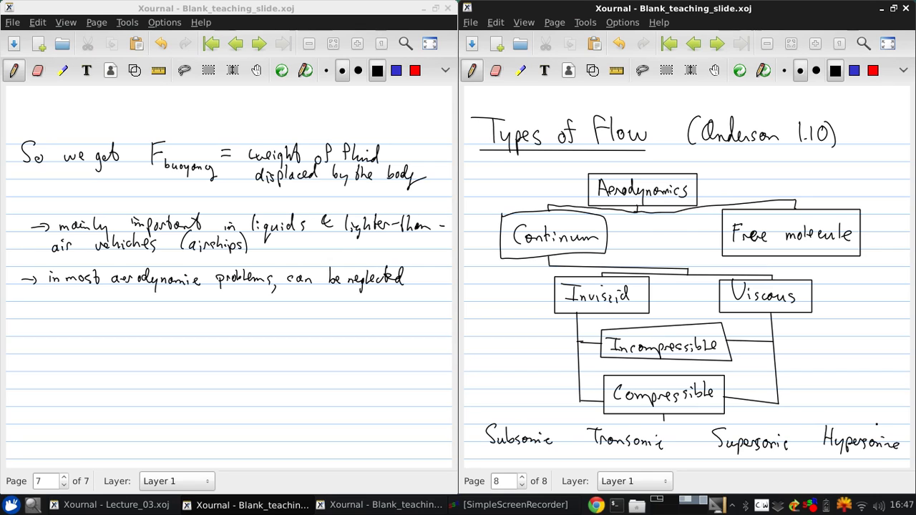
# - Draw shape-recognized boxes around Subsonic, Transonic, Supersonic and Hypersonic, undoing the bad Transonic attempts
pyautogui.click(596, 73)
pyautogui.moveTo(478, 416)
pyautogui.mouseDown()
pyautogui.moveTo(515, 415)
pyautogui.moveTo(566, 457)
pyautogui.moveTo(478, 418)
pyautogui.mouseUp()
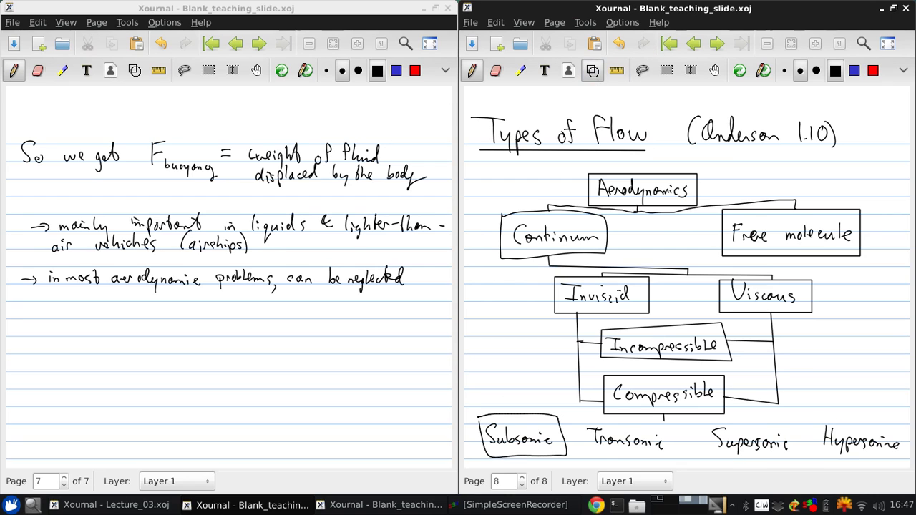
pyautogui.moveTo(585, 420)
pyautogui.mouseDown()
pyautogui.moveTo(582, 451)
pyautogui.moveTo(664, 430)
pyautogui.moveTo(581, 418)
pyautogui.mouseUp()
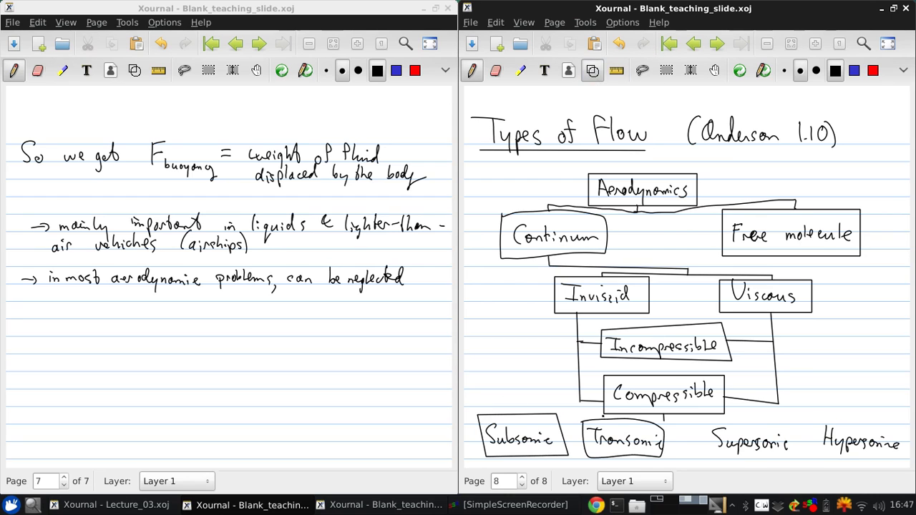
pyautogui.click(620, 45)
pyautogui.click(619, 45)
pyautogui.moveTo(585, 421)
pyautogui.mouseDown()
pyautogui.moveTo(675, 455)
pyautogui.moveTo(585, 417)
pyautogui.moveTo(662, 456)
pyautogui.moveTo(632, 417)
pyautogui.moveTo(583, 418)
pyautogui.mouseUp()
pyautogui.click(620, 45)
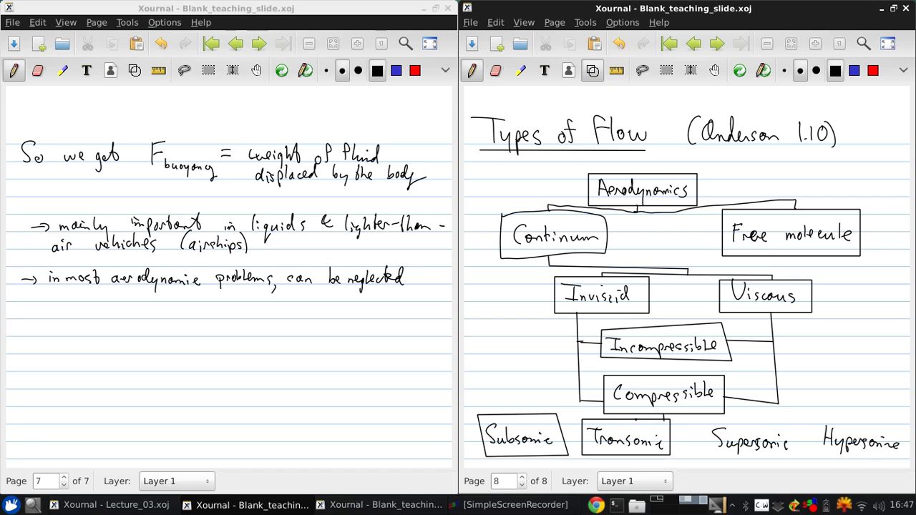
pyautogui.moveTo(707, 421)
pyautogui.mouseDown()
pyautogui.moveTo(773, 461)
pyautogui.moveTo(794, 422)
pyautogui.moveTo(707, 418)
pyautogui.mouseUp()
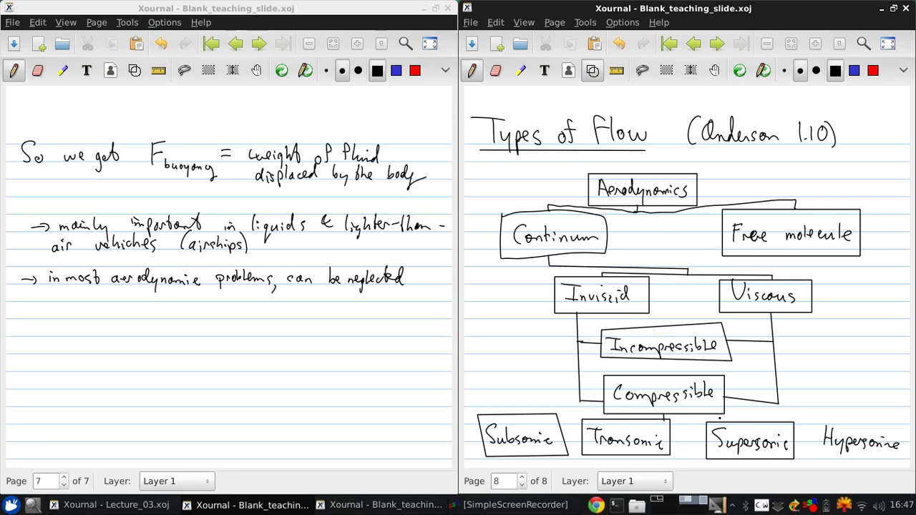
pyautogui.moveTo(813, 421)
pyautogui.mouseDown()
pyautogui.moveTo(897, 461)
pyautogui.moveTo(885, 417)
pyautogui.moveTo(813, 417)
pyautogui.mouseUp()
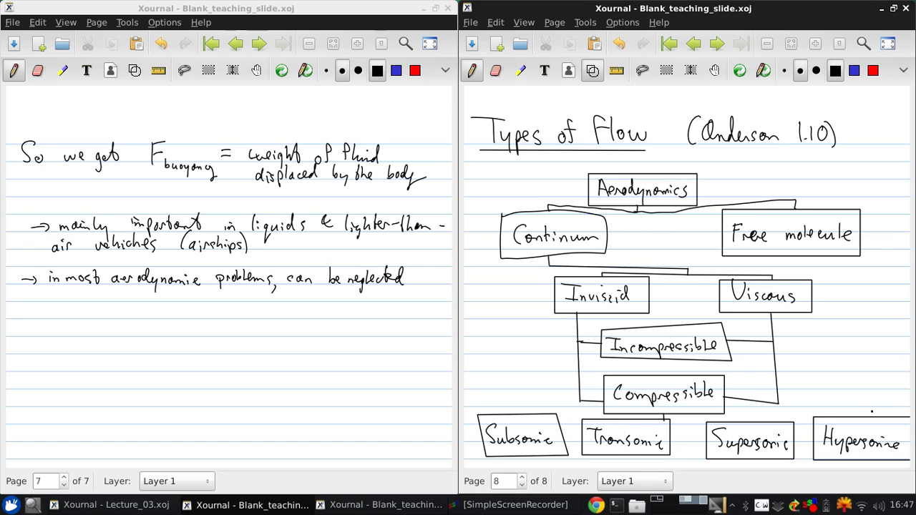
# - Draw ruler lines from the Compressible stem out to the regime boxes, then highlight Continuum
pyautogui.click(614, 75)
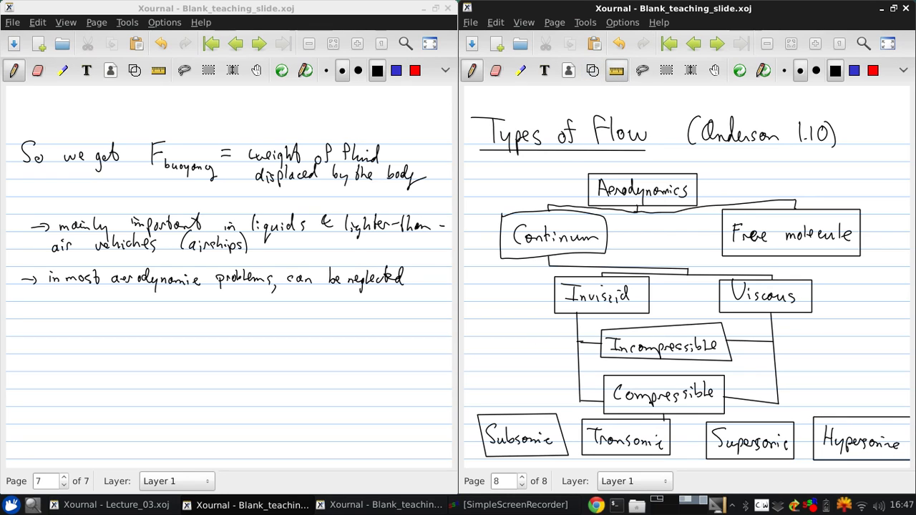
pyautogui.moveTo(662, 417)
pyautogui.mouseDown()
pyautogui.moveTo(548, 405)
pyautogui.moveTo(558, 412)
pyautogui.mouseUp()
pyautogui.moveTo(664, 415); pyautogui.dragTo(816, 418)
pyautogui.click(616, 70)
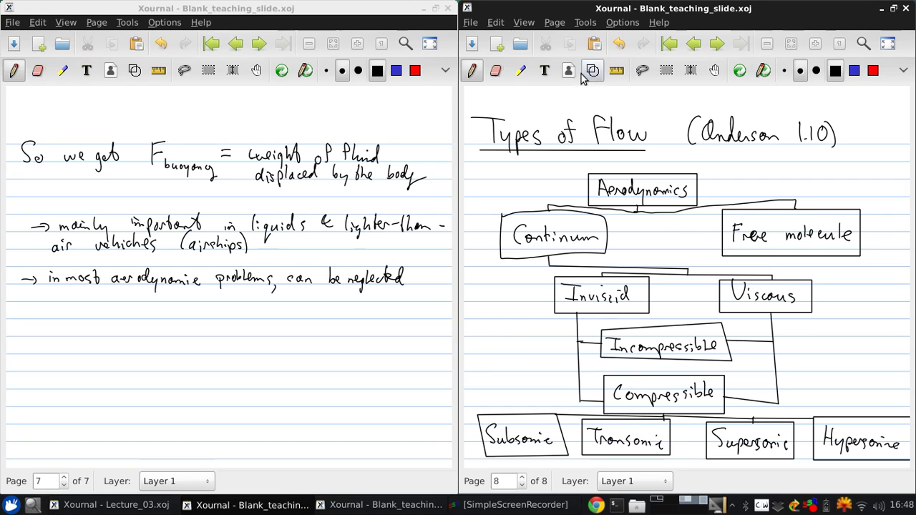
pyautogui.click(520, 70)
pyautogui.moveTo(504, 244); pyautogui.dragTo(605, 233)
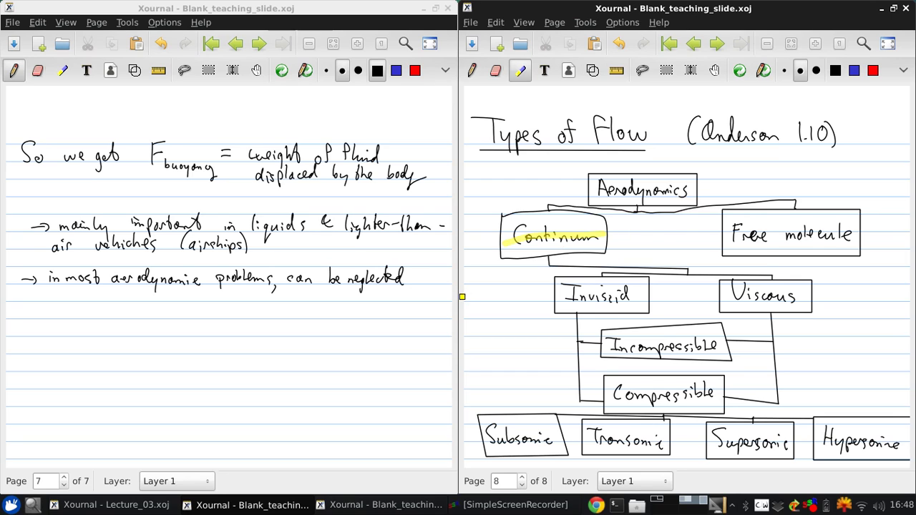
# - Highlight Inviscid and Incompressible in yellow, then return to the black pen
pyautogui.moveTo(558, 295); pyautogui.dragTo(641, 295)
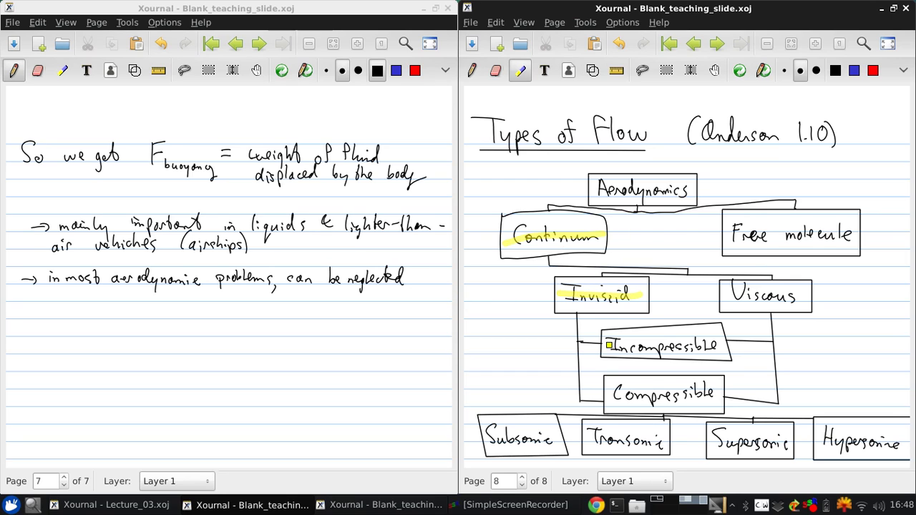
pyautogui.moveTo(609, 346); pyautogui.dragTo(729, 347)
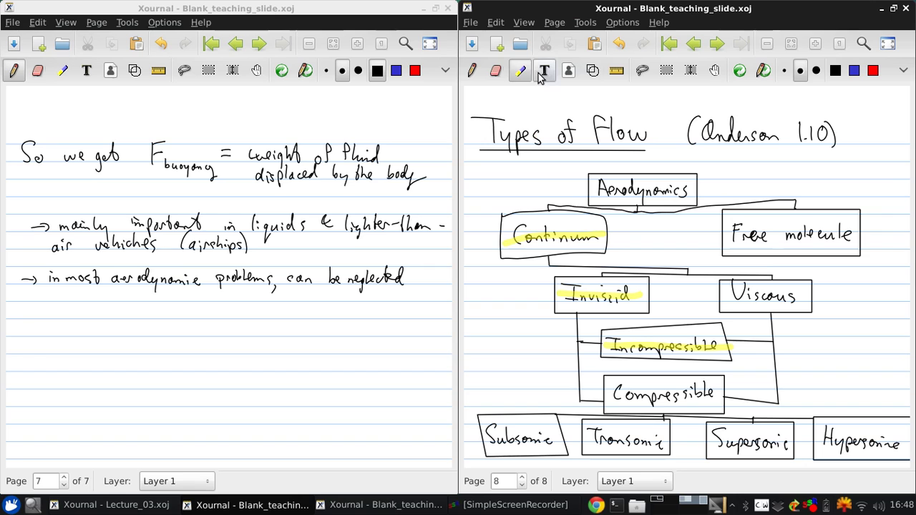
pyautogui.click(471, 70)
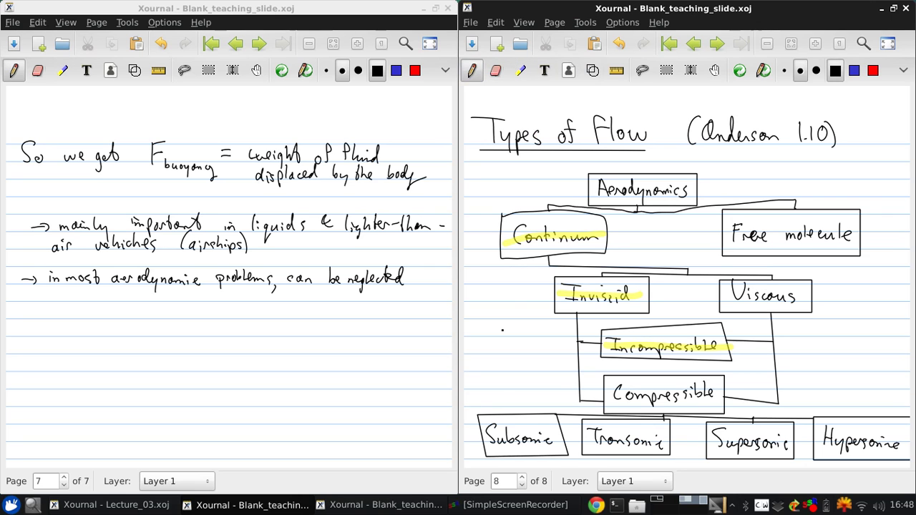
# - Dock the diagram window left and the notes window right, adding a new page at its end
pyautogui.moveTo(506, 8); pyautogui.dragTo(48, 8)
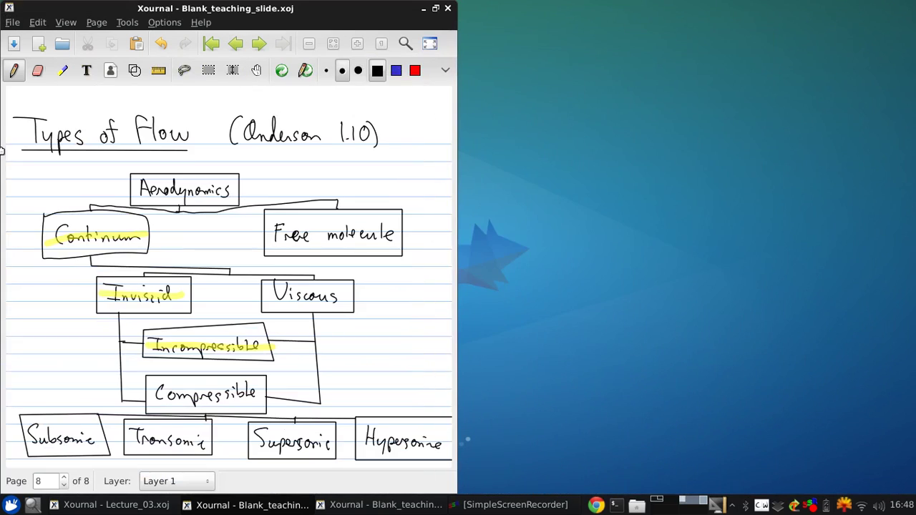
pyautogui.moveTo(243, 13); pyautogui.dragTo(233, 45)
pyautogui.click(234, 13)
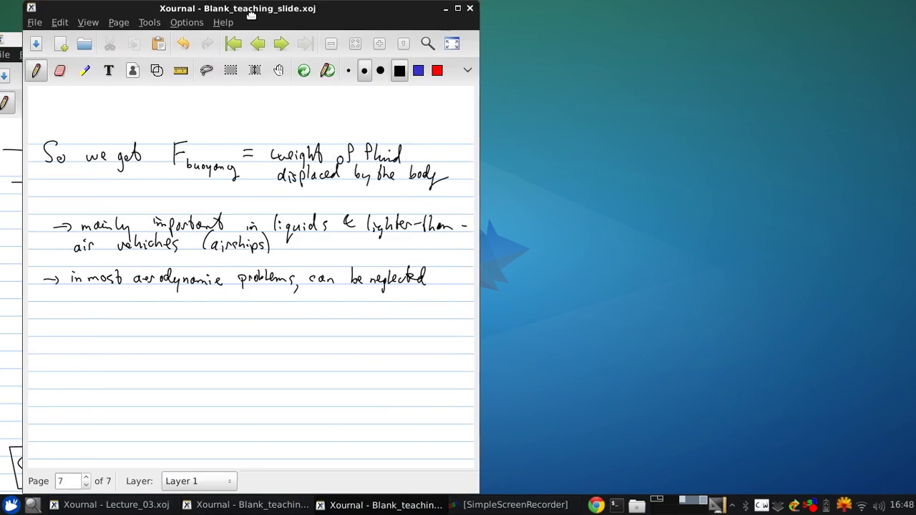
pyautogui.moveTo(234, 13); pyautogui.dragTo(914, 118)
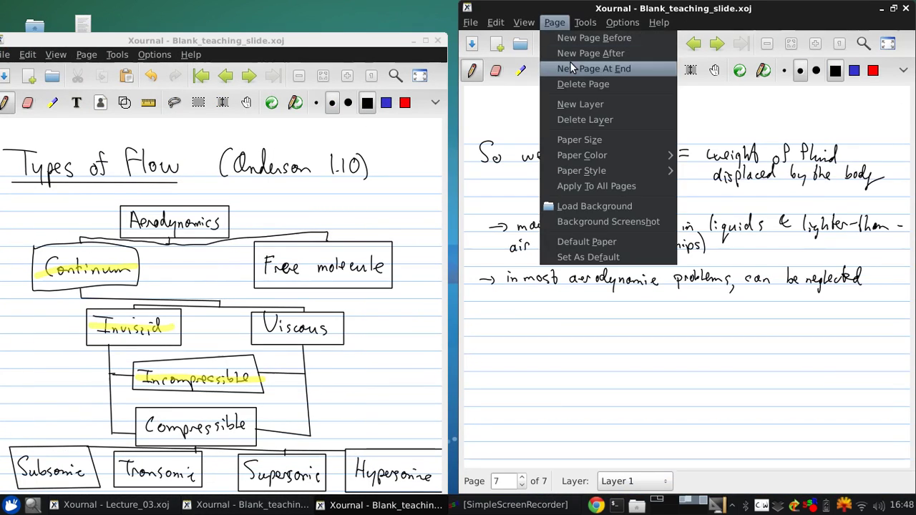
pyautogui.click(570, 62)
pyautogui.moveTo(349, 37); pyautogui.dragTo(2, 141)
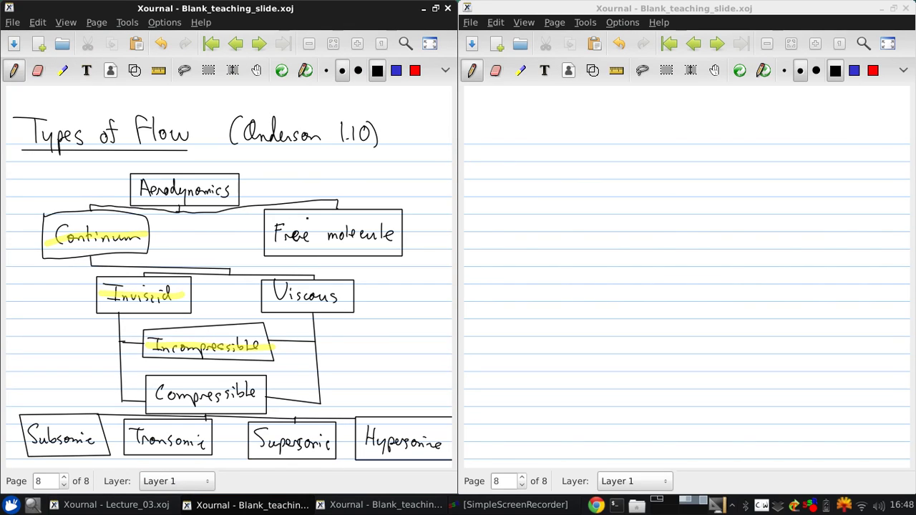
# - Draw a blue two-headed arrow linking Continuum and Free molecule in the diagram
pyautogui.click(853, 70)
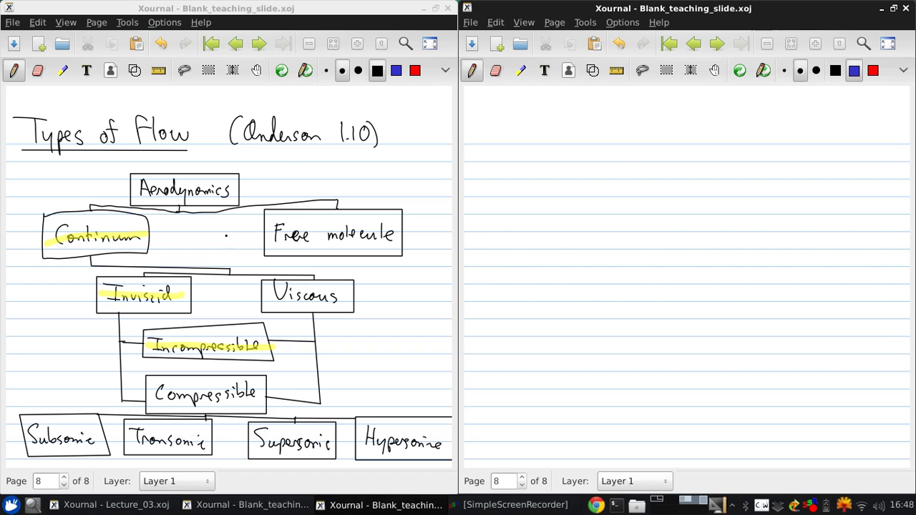
pyautogui.moveTo(227, 235); pyautogui.dragTo(176, 233)
pyautogui.moveTo(185, 228)
pyautogui.mouseDown()
pyautogui.moveTo(175, 233)
pyautogui.moveTo(188, 238)
pyautogui.moveTo(177, 235)
pyautogui.mouseUp()
pyautogui.click(396, 70)
pyautogui.moveTo(177, 235); pyautogui.dragTo(227, 243)
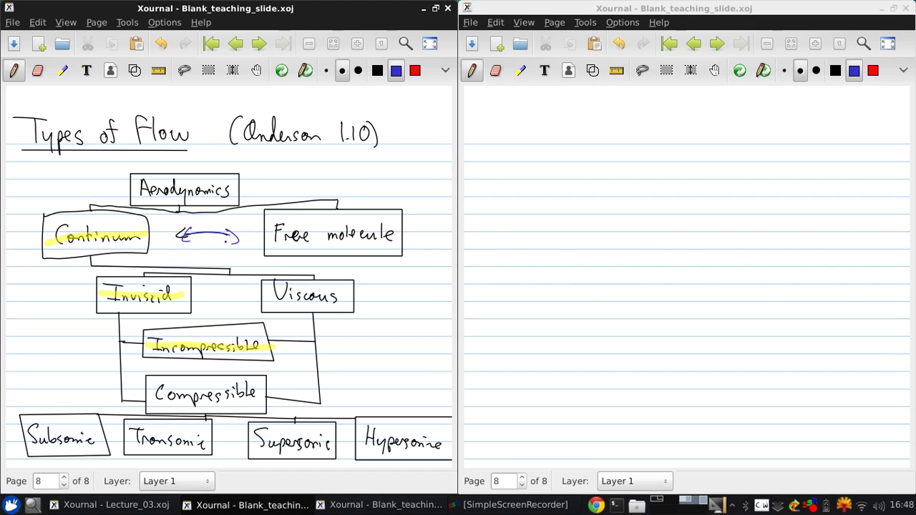
# - On the blank page, write the heading 'Continuum vs. free molecule:' in black ink
pyautogui.click(821, 30)
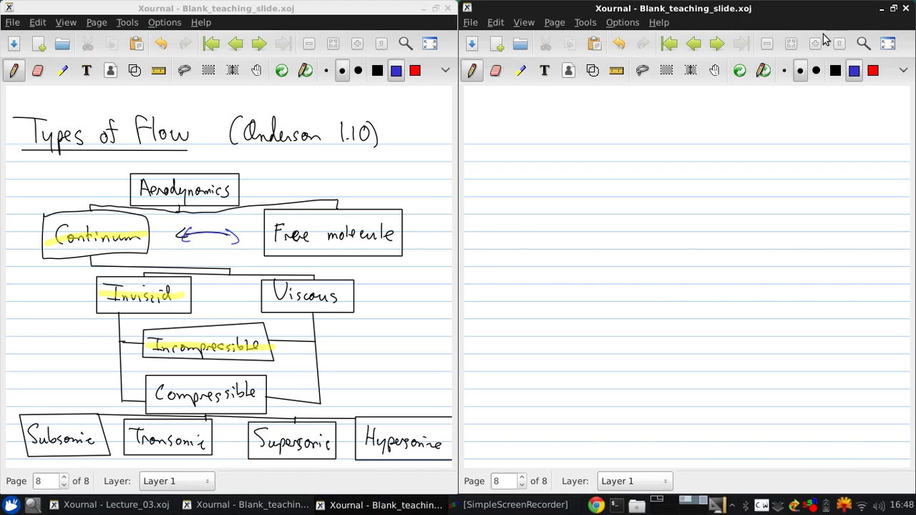
pyautogui.click(834, 70)
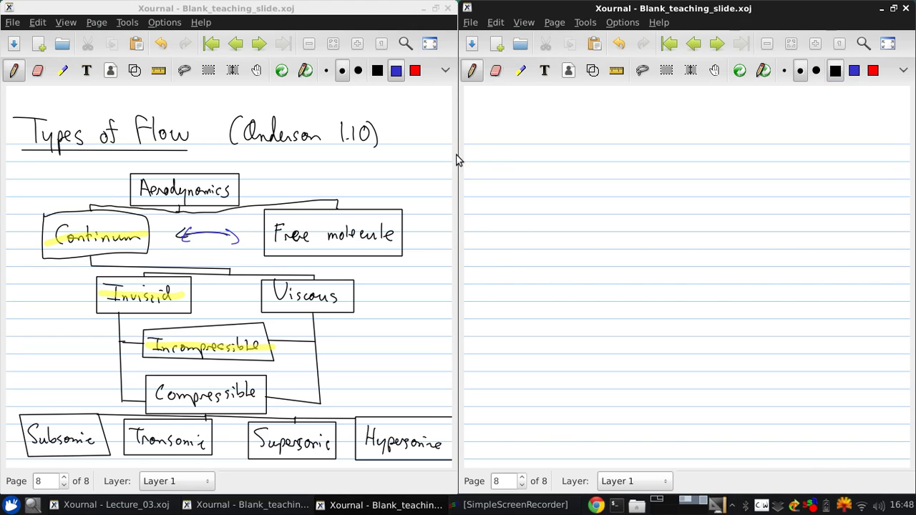
pyautogui.moveTo(509, 144); pyautogui.dragTo(507, 163)
pyautogui.moveTo(519, 156)
pyautogui.mouseDown()
pyautogui.moveTo(514, 160)
pyautogui.moveTo(520, 155)
pyautogui.mouseUp()
pyautogui.moveTo(523, 163); pyautogui.dragTo(537, 163)
pyautogui.moveTo(531, 153)
pyautogui.mouseDown()
pyautogui.moveTo(556, 163)
pyautogui.moveTo(547, 153)
pyautogui.mouseUp()
pyautogui.moveTo(558, 158); pyautogui.dragTo(633, 154)
pyautogui.moveTo(642, 153)
pyautogui.mouseDown()
pyautogui.moveTo(636, 158)
pyautogui.moveTo(668, 164)
pyautogui.moveTo(677, 151)
pyautogui.mouseUp()
pyautogui.click(645, 159)
pyautogui.moveTo(675, 151)
pyautogui.mouseDown()
pyautogui.moveTo(724, 161)
pyautogui.moveTo(730, 146)
pyautogui.moveTo(741, 160)
pyautogui.moveTo(763, 159)
pyautogui.mouseUp()
pyautogui.click(767, 161)
# - Write '- governed by a dimensionless parameter → Knudsen number' below the heading
pyautogui.click(493, 203)
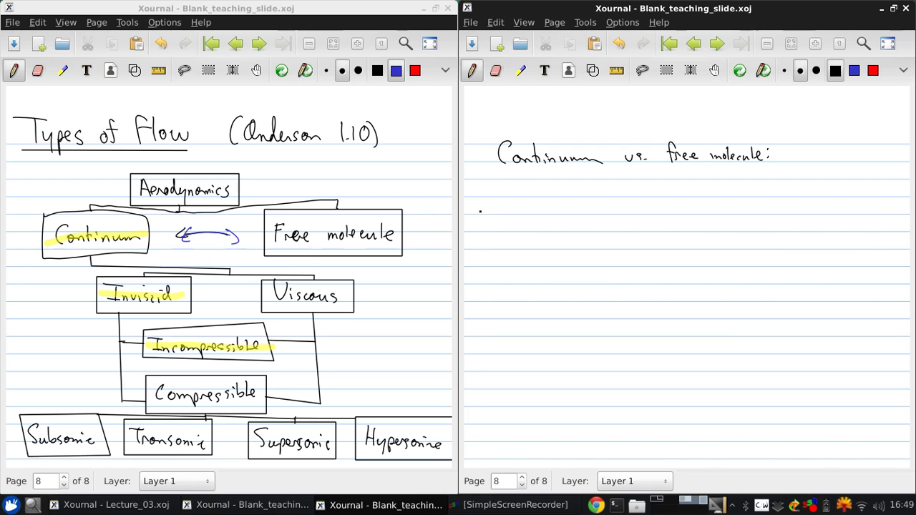
pyautogui.moveTo(499, 191)
pyautogui.mouseDown()
pyautogui.moveTo(522, 193)
pyautogui.moveTo(522, 212)
pyautogui.moveTo(554, 191)
pyautogui.moveTo(615, 192)
pyautogui.moveTo(621, 205)
pyautogui.moveTo(723, 192)
pyautogui.mouseUp()
pyautogui.click(608, 183)
pyautogui.moveTo(725, 191)
pyautogui.mouseDown()
pyautogui.moveTo(806, 195)
pyautogui.moveTo(817, 180)
pyautogui.moveTo(823, 194)
pyautogui.mouseUp()
pyautogui.moveTo(823, 183)
pyautogui.mouseDown()
pyautogui.moveTo(827, 194)
pyautogui.moveTo(836, 190)
pyautogui.mouseUp()
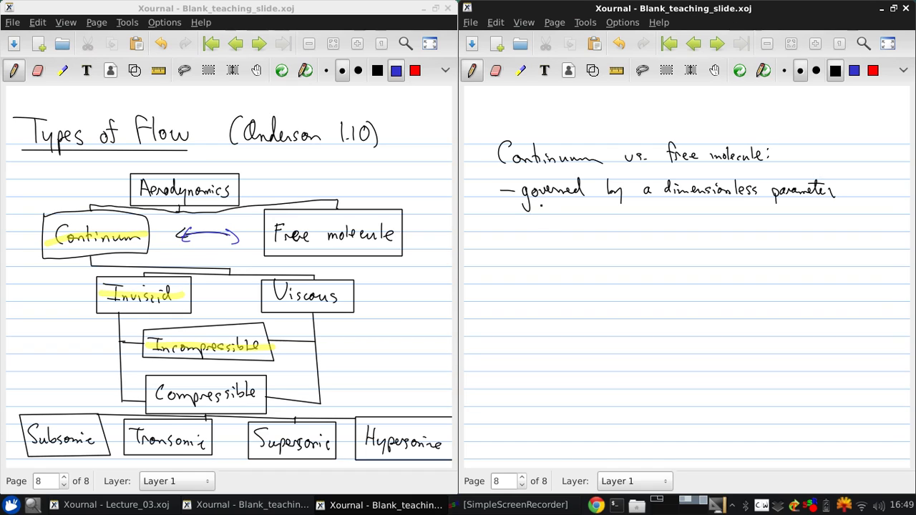
pyautogui.moveTo(542, 205)
pyautogui.mouseDown()
pyautogui.moveTo(553, 226)
pyautogui.moveTo(574, 230)
pyautogui.mouseUp()
pyautogui.moveTo(582, 210)
pyautogui.mouseDown()
pyautogui.moveTo(583, 231)
pyautogui.moveTo(719, 225)
pyautogui.mouseUp()
pyautogui.click(648, 224)
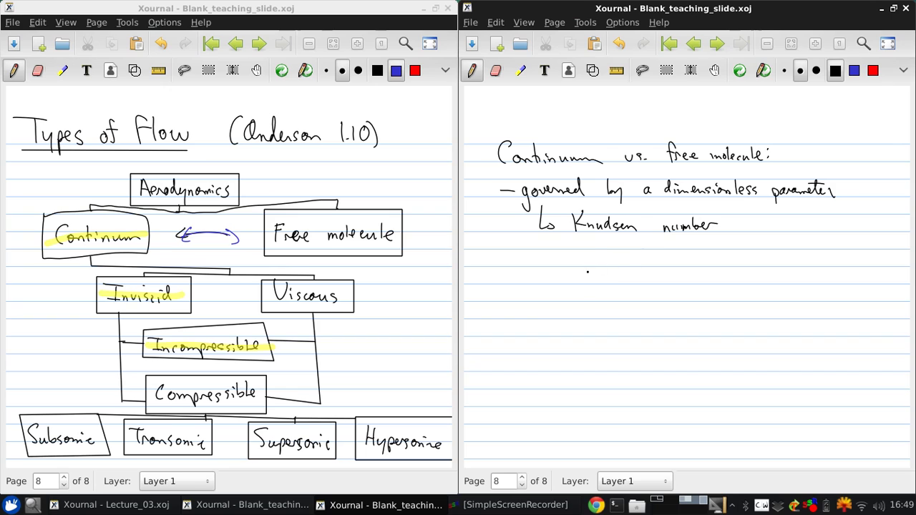
# - Write the definition Kn ≡ λ/L and note λ = mean free path beside it
pyautogui.moveTo(587, 251)
pyautogui.mouseDown()
pyautogui.moveTo(588, 268)
pyautogui.moveTo(596, 266)
pyautogui.mouseUp()
pyautogui.moveTo(597, 263); pyautogui.dragTo(623, 263)
pyautogui.moveTo(611, 258)
pyautogui.mouseDown()
pyautogui.moveTo(622, 253)
pyautogui.moveTo(674, 271)
pyautogui.mouseUp()
pyautogui.moveTo(648, 278)
pyautogui.mouseDown()
pyautogui.moveTo(646, 287)
pyautogui.moveTo(662, 289)
pyautogui.mouseUp()
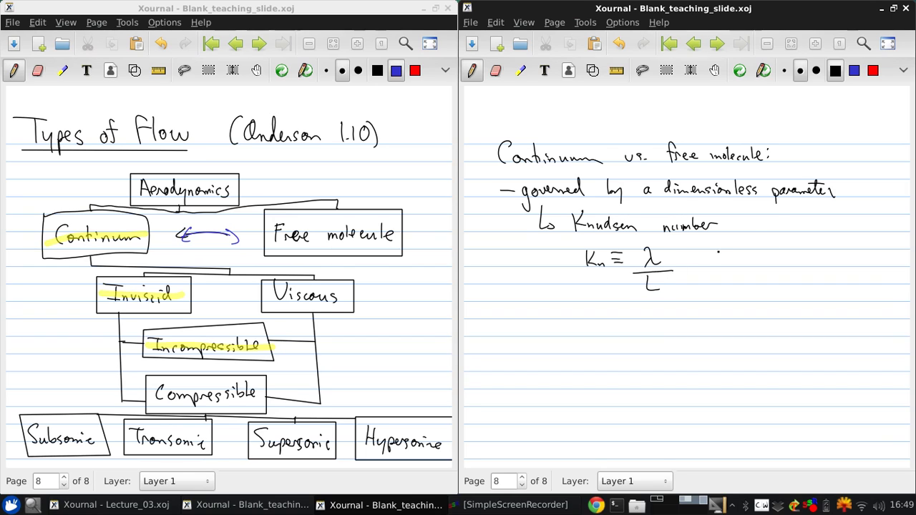
pyautogui.moveTo(708, 245); pyautogui.dragTo(718, 264)
pyautogui.moveTo(714, 258)
pyautogui.mouseDown()
pyautogui.moveTo(707, 266)
pyautogui.moveTo(727, 259)
pyautogui.mouseUp()
pyautogui.moveTo(719, 264); pyautogui.dragTo(767, 266)
pyautogui.moveTo(779, 256)
pyautogui.mouseDown()
pyautogui.moveTo(779, 266)
pyautogui.moveTo(810, 274)
pyautogui.mouseUp()
pyautogui.moveTo(810, 259); pyautogui.dragTo(825, 266)
pyautogui.moveTo(829, 249); pyautogui.dragTo(836, 266)
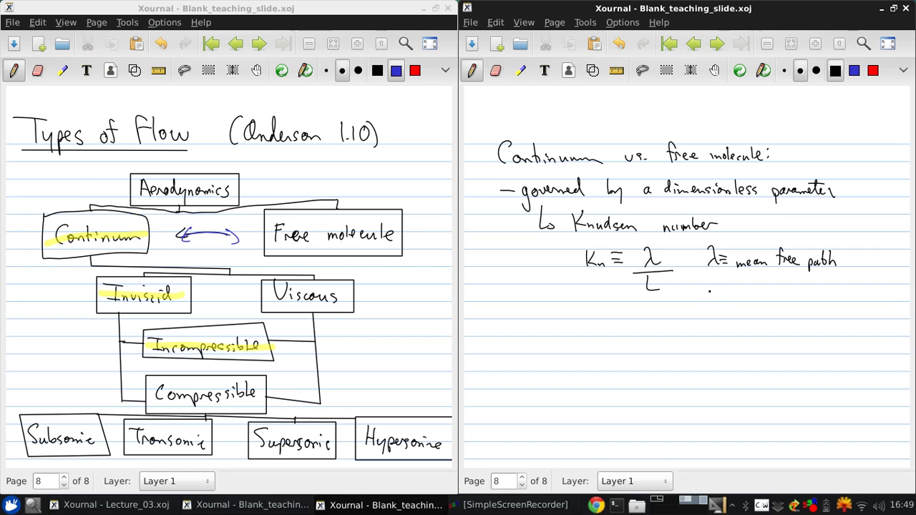
# - Add the definition L = lengthscale of object under the λ line
pyautogui.moveTo(708, 285); pyautogui.dragTo(728, 302)
pyautogui.moveTo(723, 296)
pyautogui.mouseDown()
pyautogui.moveTo(733, 291)
pyautogui.moveTo(768, 312)
pyautogui.moveTo(777, 289)
pyautogui.moveTo(788, 301)
pyautogui.moveTo(873, 299)
pyautogui.mouseUp()
pyautogui.click(834, 293)
pyautogui.moveTo(875, 296)
pyautogui.mouseDown()
pyautogui.moveTo(872, 313)
pyautogui.moveTo(880, 301)
pyautogui.mouseUp()
pyautogui.moveTo(892, 294); pyautogui.dragTo(899, 301)
pyautogui.moveTo(892, 291); pyautogui.dragTo(905, 290)
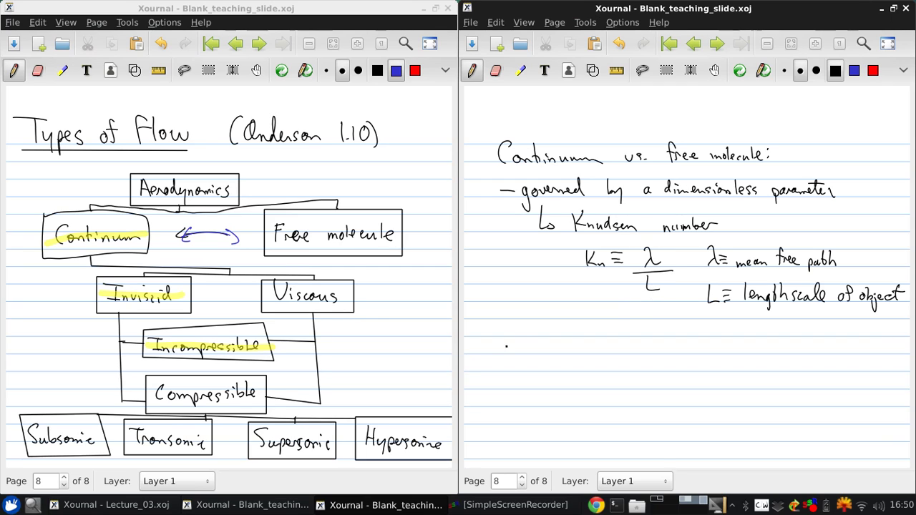
# - Write 'For ideal gas, Kn = Ma/Re √(γπ/2)' below the Knudsen definitions
pyautogui.moveTo(499, 334)
pyautogui.mouseDown()
pyautogui.moveTo(499, 353)
pyautogui.moveTo(511, 334)
pyautogui.mouseUp()
pyautogui.moveTo(500, 344); pyautogui.dragTo(511, 345)
pyautogui.moveTo(517, 345)
pyautogui.mouseDown()
pyautogui.moveTo(591, 353)
pyautogui.moveTo(590, 364)
pyautogui.moveTo(608, 355)
pyautogui.mouseUp()
pyautogui.moveTo(617, 353)
pyautogui.mouseDown()
pyautogui.moveTo(615, 362)
pyautogui.moveTo(648, 355)
pyautogui.mouseUp()
pyautogui.moveTo(657, 335)
pyautogui.mouseDown()
pyautogui.moveTo(658, 353)
pyautogui.moveTo(683, 353)
pyautogui.mouseUp()
pyautogui.moveTo(671, 347)
pyautogui.mouseDown()
pyautogui.moveTo(749, 358)
pyautogui.moveTo(724, 369)
pyautogui.moveTo(731, 376)
pyautogui.mouseUp()
pyautogui.moveTo(732, 371)
pyautogui.mouseDown()
pyautogui.moveTo(767, 378)
pyautogui.moveTo(843, 332)
pyautogui.mouseUp()
pyautogui.moveTo(781, 347)
pyautogui.mouseDown()
pyautogui.moveTo(787, 337)
pyautogui.moveTo(780, 353)
pyautogui.moveTo(807, 354)
pyautogui.mouseUp()
pyautogui.click(799, 346)
pyautogui.moveTo(793, 343)
pyautogui.mouseDown()
pyautogui.moveTo(812, 341)
pyautogui.moveTo(820, 352)
pyautogui.moveTo(807, 371)
pyautogui.mouseUp()
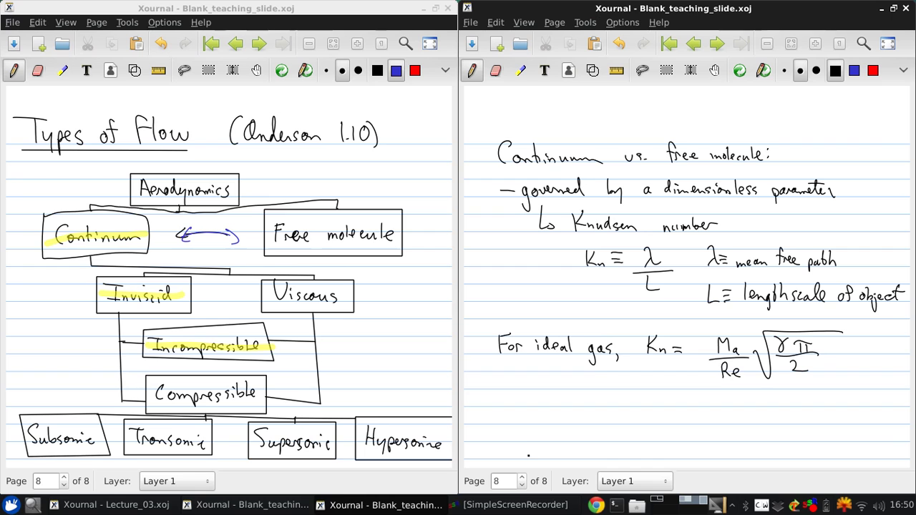
# - Move the notes window aside and dock the diagram window on the right half
pyautogui.moveTo(519, 9); pyautogui.dragTo(128, 84)
pyautogui.click(185, 15)
pyautogui.moveTo(184, 15); pyautogui.dragTo(913, 129)
# - Add a new blank page at the end of the notes
pyautogui.click(576, 24)
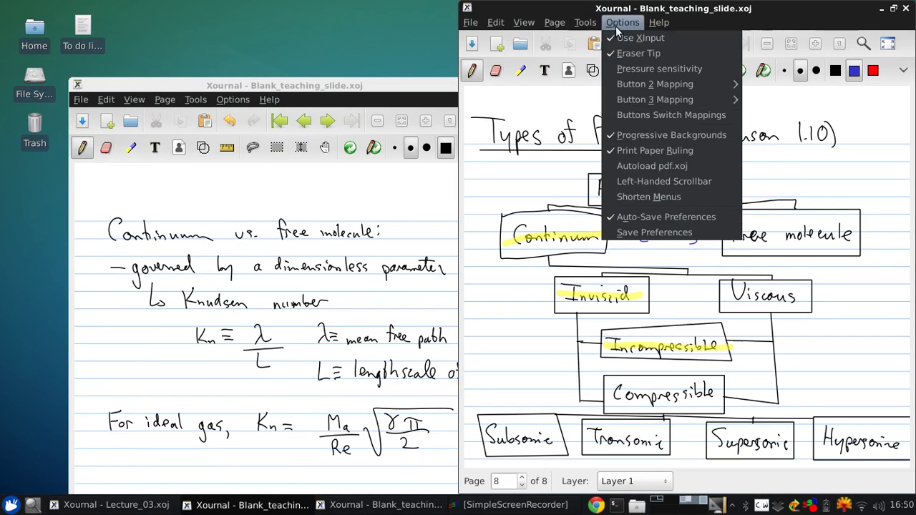
pyautogui.click(565, 81)
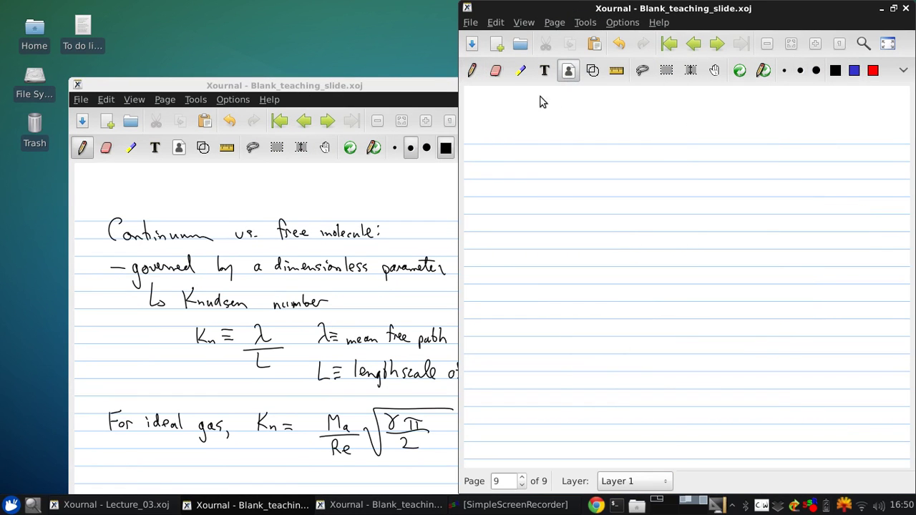
pyautogui.moveTo(390, 86); pyautogui.dragTo(0, 98)
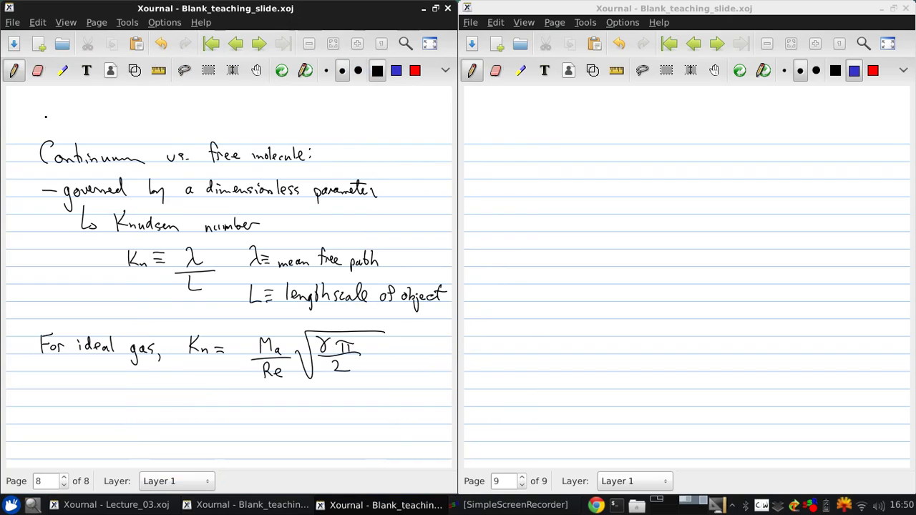
# - Switch to black ink and remove the blue 'Fo' strokes started on the new page
pyautogui.click(493, 150)
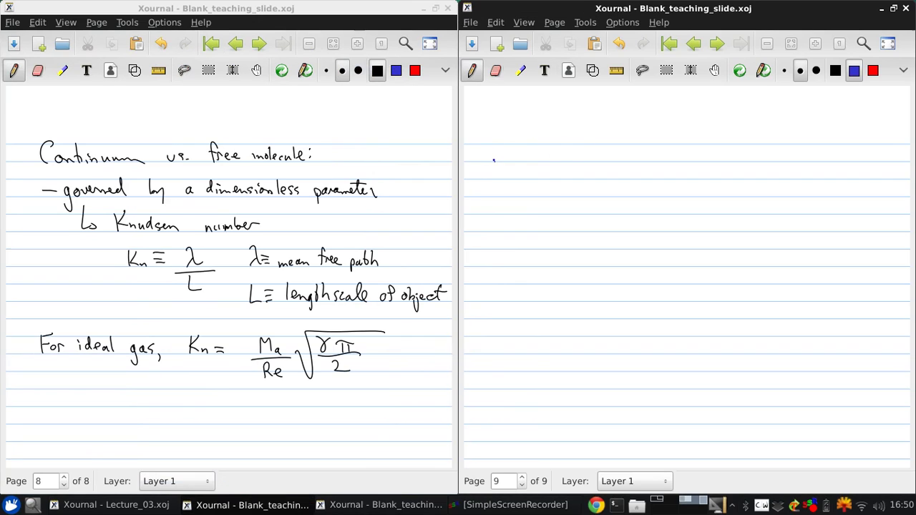
pyautogui.moveTo(491, 140); pyautogui.dragTo(491, 161)
pyautogui.moveTo(491, 140); pyautogui.dragTo(504, 140)
pyautogui.moveTo(492, 151); pyautogui.dragTo(503, 155)
pyautogui.click(835, 74)
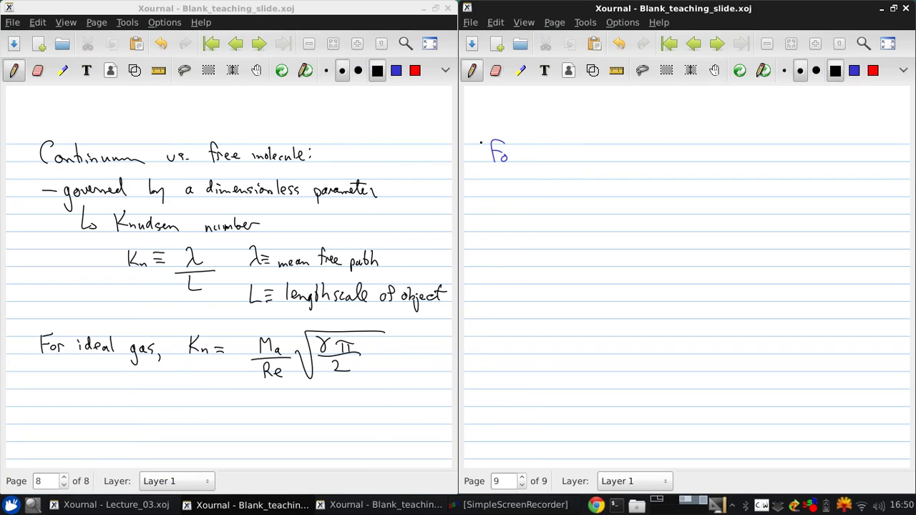
pyautogui.hotkey('ctrl', 'z')
pyautogui.moveTo(481, 130); pyautogui.dragTo(534, 189)
pyautogui.press('Delete')
# - Write the heading 'For reference:' in black ink
pyautogui.moveTo(492, 139)
pyautogui.mouseDown()
pyautogui.moveTo(485, 160)
pyautogui.moveTo(493, 150)
pyautogui.mouseUp()
pyautogui.moveTo(495, 153); pyautogui.dragTo(512, 153)
pyautogui.moveTo(523, 160); pyautogui.dragTo(534, 153)
pyautogui.moveTo(531, 158); pyautogui.dragTo(536, 159)
pyautogui.moveTo(539, 145)
pyautogui.mouseDown()
pyautogui.moveTo(540, 162)
pyautogui.moveTo(595, 159)
pyautogui.mouseUp()
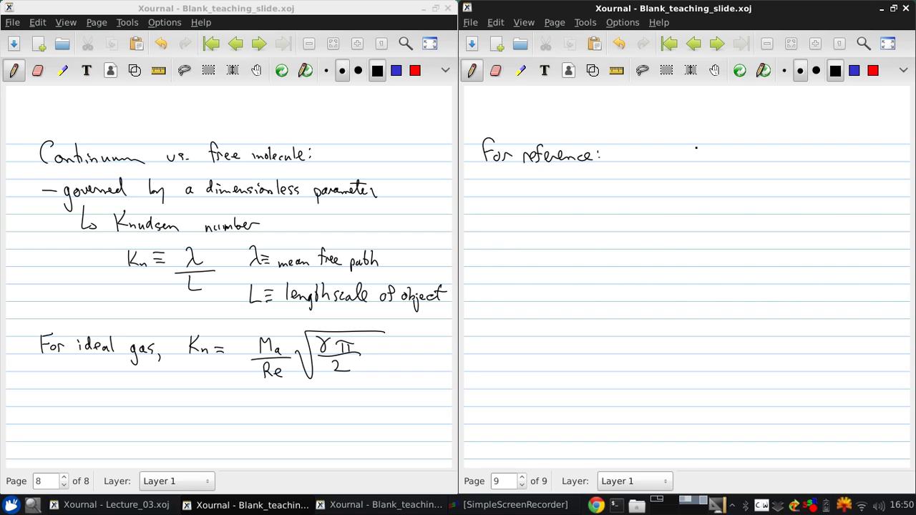
# - Write 'p = 1 atm, T = 25°C' below the heading
pyautogui.moveTo(515, 189)
pyautogui.mouseDown()
pyautogui.moveTo(515, 207)
pyautogui.moveTo(520, 194)
pyautogui.mouseUp()
pyautogui.moveTo(523, 195); pyautogui.dragTo(530, 189)
pyautogui.moveTo(541, 180)
pyautogui.mouseDown()
pyautogui.moveTo(543, 193)
pyautogui.moveTo(569, 195)
pyautogui.mouseUp()
pyautogui.moveTo(563, 188)
pyautogui.mouseDown()
pyautogui.moveTo(597, 207)
pyautogui.moveTo(643, 185)
pyautogui.moveTo(636, 200)
pyautogui.moveTo(659, 191)
pyautogui.mouseUp()
pyautogui.moveTo(650, 196); pyautogui.dragTo(659, 196)
pyautogui.moveTo(667, 185); pyautogui.dragTo(681, 195)
pyautogui.moveTo(684, 183); pyautogui.dragTo(685, 192)
pyautogui.moveTo(698, 180); pyautogui.dragTo(699, 181)
pyautogui.moveTo(714, 183)
pyautogui.mouseDown()
pyautogui.moveTo(726, 202)
pyautogui.moveTo(772, 195)
pyautogui.moveTo(759, 196)
pyautogui.mouseUp()
# - Add λ ≈ 8×10⁻⁸ m, undoing the mistaken equals sign after λ
pyautogui.moveTo(772, 192)
pyautogui.mouseDown()
pyautogui.moveTo(779, 229)
pyautogui.moveTo(784, 188)
pyautogui.mouseUp()
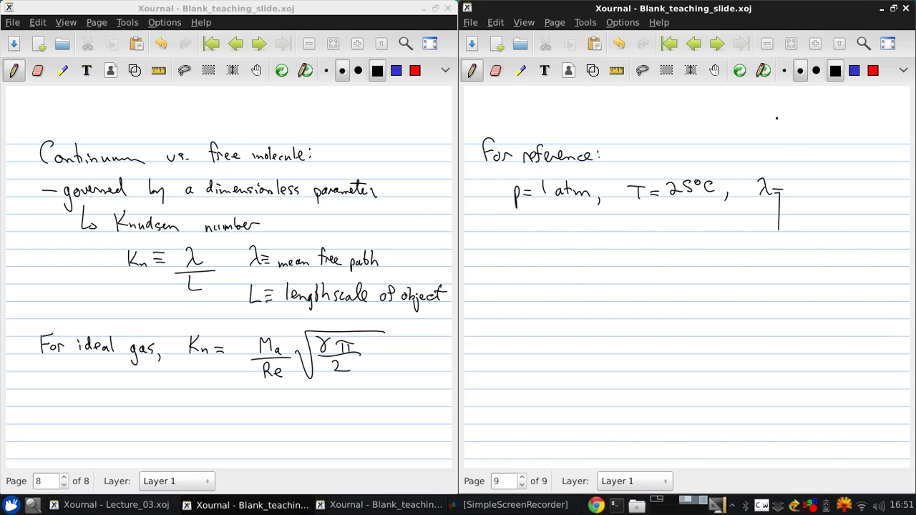
pyautogui.click(618, 43)
pyautogui.click(618, 43)
pyautogui.moveTo(777, 192)
pyautogui.mouseDown()
pyautogui.moveTo(815, 180)
pyautogui.moveTo(829, 193)
pyautogui.mouseUp()
pyautogui.moveTo(829, 186)
pyautogui.mouseDown()
pyautogui.moveTo(820, 193)
pyautogui.moveTo(832, 196)
pyautogui.mouseUp()
pyautogui.moveTo(844, 183); pyautogui.dragTo(843, 188)
pyautogui.moveTo(851, 183); pyautogui.dragTo(890, 195)
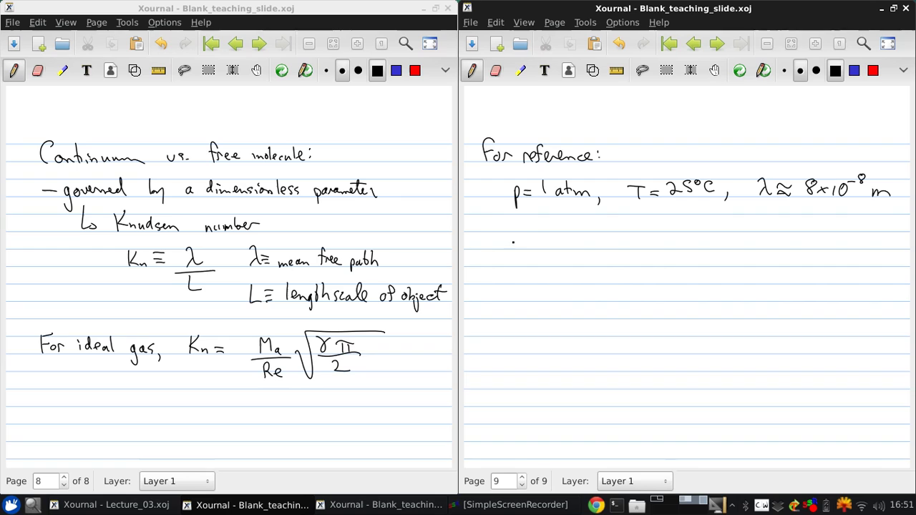
# - Begin the next line with 'Kn ≥ O(1)' and an implies arrow
pyautogui.moveTo(510, 230); pyautogui.dragTo(509, 250)
pyautogui.moveTo(519, 230)
pyautogui.mouseDown()
pyautogui.moveTo(512, 241)
pyautogui.moveTo(521, 248)
pyautogui.mouseUp()
pyautogui.moveTo(523, 249); pyautogui.dragTo(573, 231)
pyautogui.moveTo(591, 230); pyautogui.dragTo(590, 248)
pyautogui.moveTo(599, 237)
pyautogui.mouseDown()
pyautogui.moveTo(608, 246)
pyautogui.moveTo(647, 244)
pyautogui.mouseUp()
# - Complete the line: Kn ≥ O(1) ⇒ continuum assumption breaks down
pyautogui.click(637, 233)
pyautogui.moveTo(630, 239)
pyautogui.mouseDown()
pyautogui.moveTo(647, 239)
pyautogui.moveTo(646, 251)
pyautogui.moveTo(867, 246)
pyautogui.mouseUp()
pyautogui.click(618, 44)
pyautogui.moveTo(672, 252)
pyautogui.mouseDown()
pyautogui.moveTo(681, 265)
pyautogui.moveTo(777, 265)
pyautogui.mouseUp()
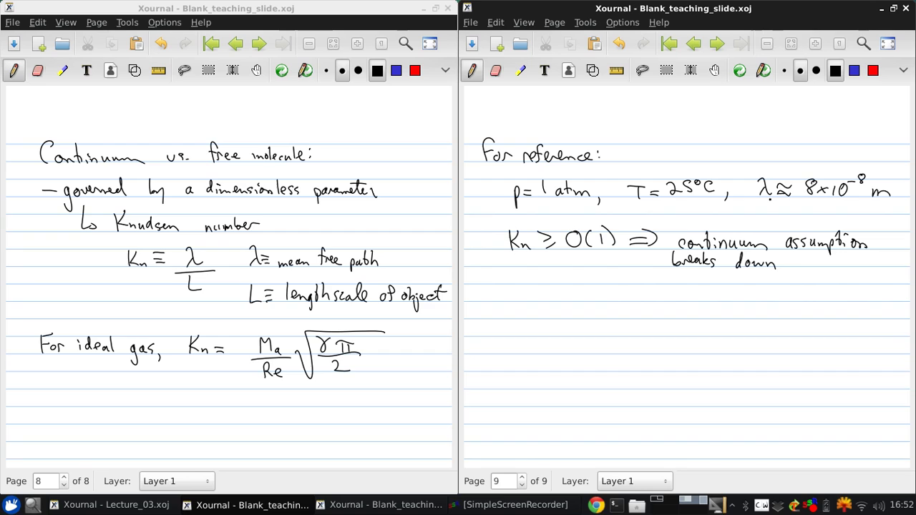
# - Start a bullet: 'For nearly all flows of aerodynamic interest, Kn'
pyautogui.click(514, 307)
pyautogui.moveTo(529, 319)
pyautogui.mouseDown()
pyautogui.moveTo(539, 296)
pyautogui.moveTo(541, 313)
pyautogui.moveTo(588, 319)
pyautogui.mouseUp()
pyautogui.moveTo(594, 314); pyautogui.dragTo(610, 304)
pyautogui.moveTo(610, 312)
pyautogui.mouseDown()
pyautogui.moveTo(617, 332)
pyautogui.moveTo(643, 303)
pyautogui.mouseUp()
pyautogui.moveTo(647, 320)
pyautogui.mouseDown()
pyautogui.moveTo(650, 306)
pyautogui.moveTo(672, 319)
pyautogui.moveTo(712, 313)
pyautogui.moveTo(707, 319)
pyautogui.mouseUp()
pyautogui.moveTo(727, 312)
pyautogui.mouseDown()
pyautogui.moveTo(757, 315)
pyautogui.moveTo(771, 302)
pyautogui.moveTo(780, 329)
pyautogui.moveTo(794, 314)
pyautogui.moveTo(817, 319)
pyautogui.mouseUp()
pyautogui.click(850, 310)
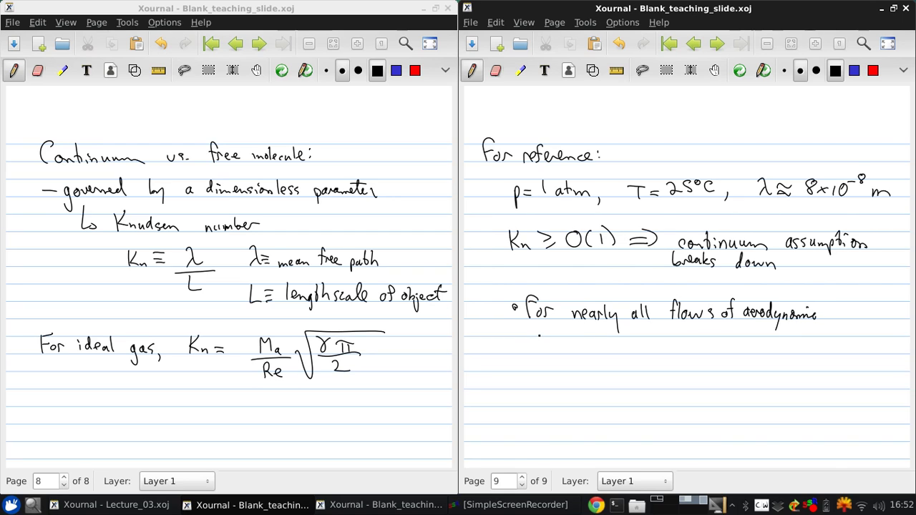
pyautogui.moveTo(537, 330); pyautogui.dragTo(585, 338)
pyautogui.moveTo(581, 329); pyautogui.dragTo(588, 328)
pyautogui.moveTo(594, 337)
pyautogui.mouseDown()
pyautogui.moveTo(591, 346)
pyautogui.moveTo(627, 354)
pyautogui.mouseUp()
pyautogui.moveTo(634, 341)
pyautogui.mouseDown()
pyautogui.moveTo(629, 353)
pyautogui.moveTo(642, 353)
pyautogui.mouseUp()
# - Finish the bullet with '<< 1 ⇒ continuum assumption is OK', undoing a stray dot
pyautogui.click(654, 344)
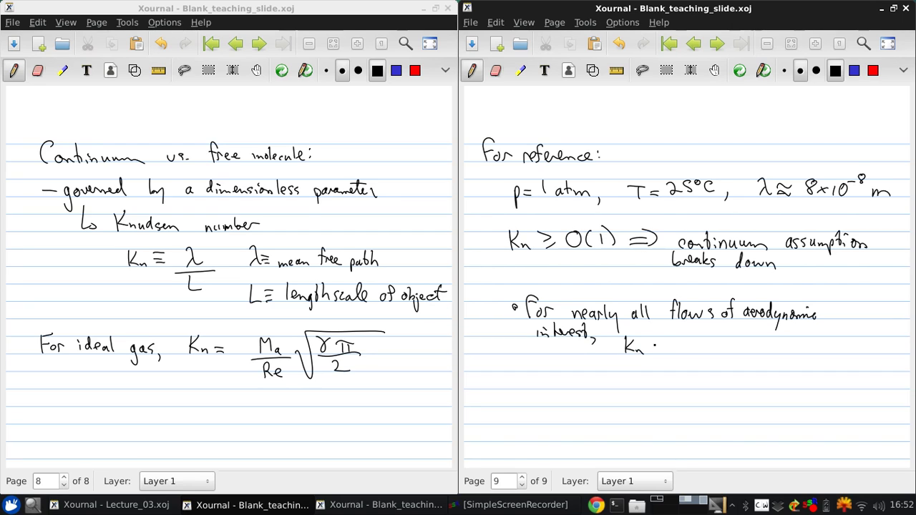
pyautogui.click(618, 44)
pyautogui.moveTo(657, 339); pyautogui.dragTo(657, 348)
pyautogui.moveTo(663, 341)
pyautogui.mouseDown()
pyautogui.moveTo(664, 349)
pyautogui.moveTo(707, 348)
pyautogui.mouseUp()
pyautogui.moveTo(688, 342)
pyautogui.mouseDown()
pyautogui.moveTo(708, 342)
pyautogui.moveTo(705, 353)
pyautogui.moveTo(738, 346)
pyautogui.mouseUp()
pyautogui.moveTo(743, 351); pyautogui.dragTo(751, 346)
pyautogui.moveTo(752, 337)
pyautogui.mouseDown()
pyautogui.moveTo(754, 351)
pyautogui.moveTo(838, 352)
pyautogui.mouseUp()
pyautogui.moveTo(841, 348)
pyautogui.mouseDown()
pyautogui.moveTo(863, 351)
pyautogui.moveTo(862, 360)
pyautogui.mouseUp()
pyautogui.moveTo(870, 339)
pyautogui.mouseDown()
pyautogui.moveTo(868, 351)
pyautogui.moveTo(885, 351)
pyautogui.mouseUp()
pyautogui.moveTo(886, 352); pyautogui.dragTo(895, 349)
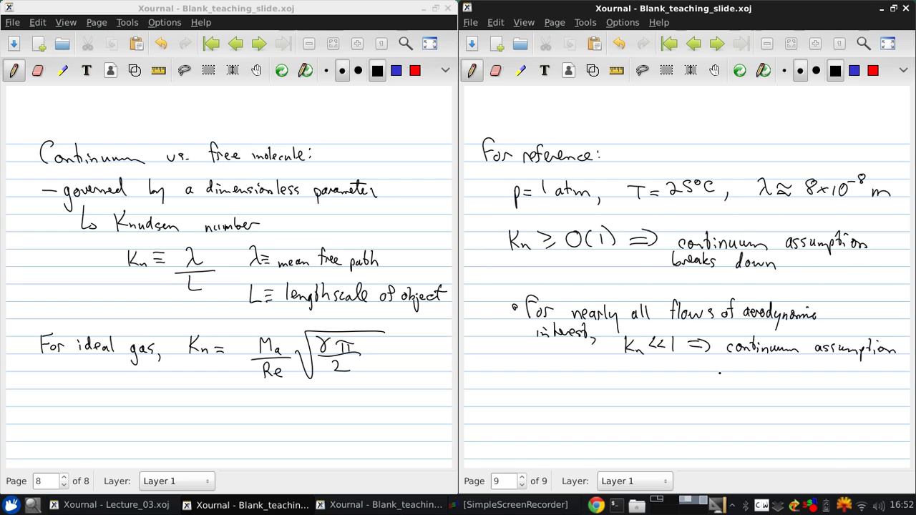
pyautogui.moveTo(728, 362)
pyautogui.mouseDown()
pyautogui.moveTo(728, 371)
pyautogui.moveTo(758, 358)
pyautogui.moveTo(768, 371)
pyautogui.mouseUp()
pyautogui.moveTo(776, 358); pyautogui.dragTo(778, 376)
# - Snap the two notes windows to opposite halves and insert a blank page after the Continuum page
pyautogui.moveTo(520, 7); pyautogui.dragTo(68, 190)
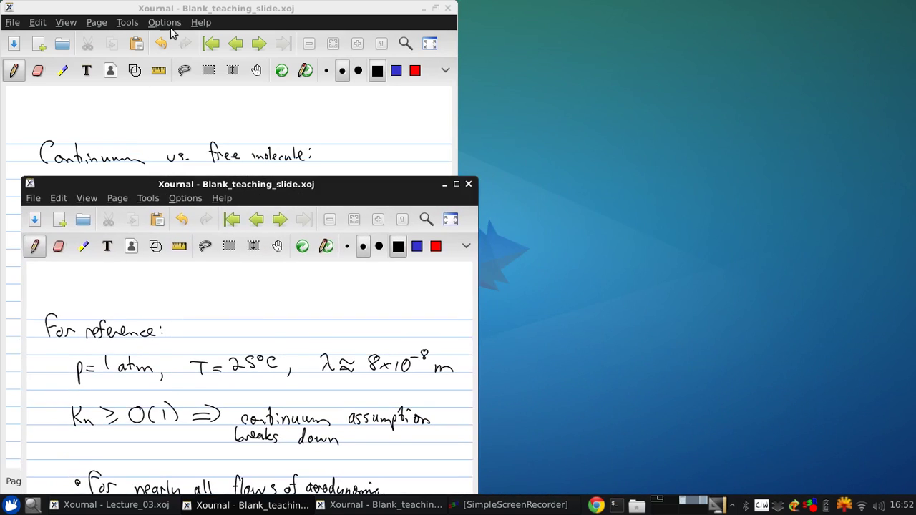
pyautogui.moveTo(165, 10); pyautogui.dragTo(915, 130)
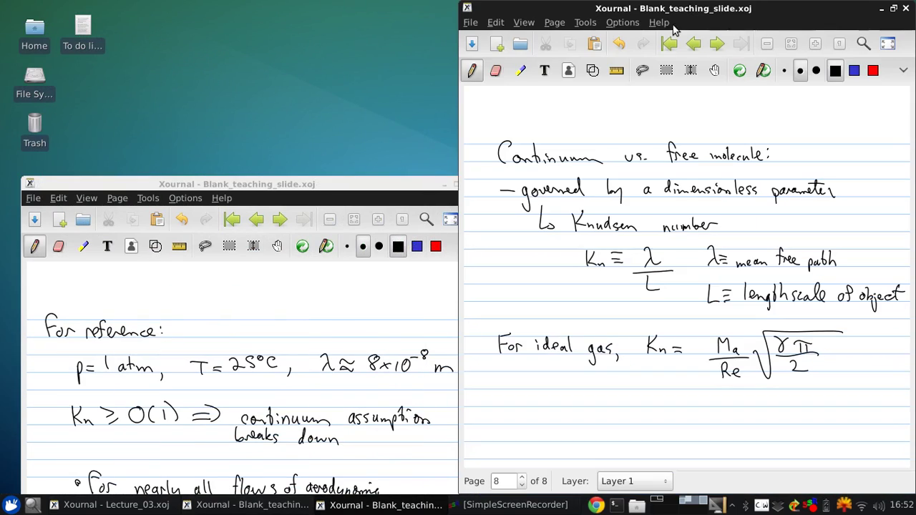
pyautogui.click(583, 24)
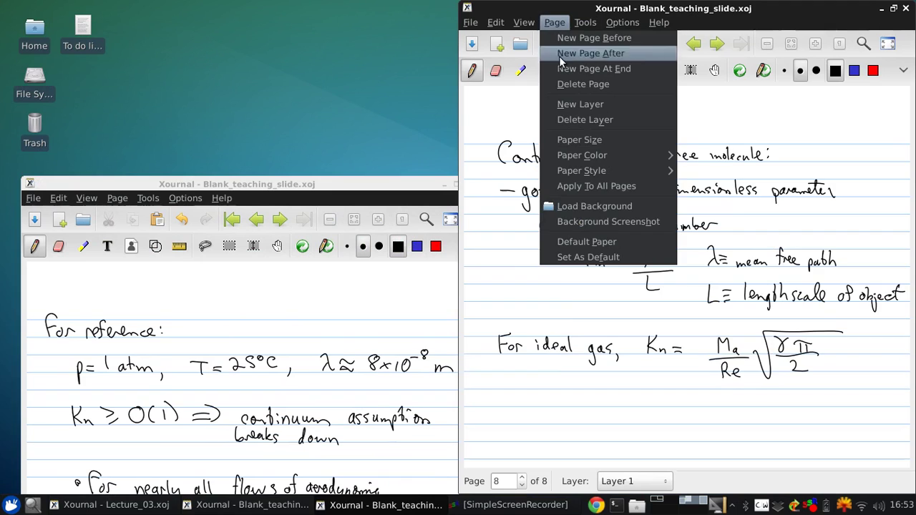
pyautogui.click(561, 56)
pyautogui.moveTo(360, 188); pyautogui.dragTo(4, 166)
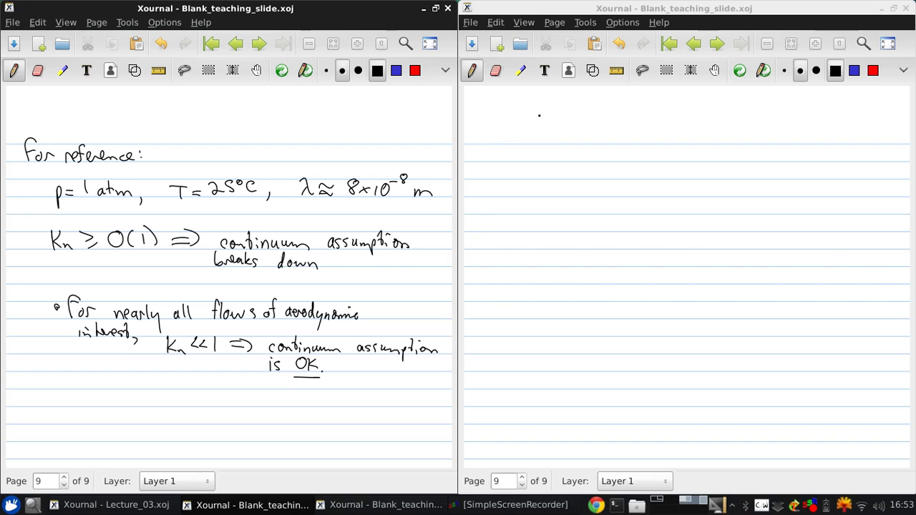
# - Handwrite the title 'Compressible vs. incompressible flows'
pyautogui.moveTo(485, 123)
pyautogui.mouseDown()
pyautogui.moveTo(485, 143)
pyautogui.moveTo(545, 144)
pyautogui.mouseUp()
pyautogui.moveTo(549, 126); pyautogui.dragTo(558, 143)
pyautogui.click(577, 129)
pyautogui.moveTo(563, 137); pyautogui.dragTo(647, 144)
pyautogui.moveTo(649, 144); pyautogui.dragTo(671, 136)
pyautogui.moveTo(676, 143); pyautogui.dragTo(687, 141)
pyautogui.moveTo(690, 137)
pyautogui.mouseDown()
pyautogui.moveTo(694, 152)
pyautogui.moveTo(697, 140)
pyautogui.moveTo(725, 142)
pyautogui.mouseUp()
pyautogui.moveTo(728, 125); pyautogui.dragTo(732, 140)
pyautogui.moveTo(737, 124)
pyautogui.mouseDown()
pyautogui.moveTo(741, 140)
pyautogui.moveTo(779, 141)
pyautogui.mouseUp()
pyautogui.moveTo(780, 134); pyautogui.dragTo(803, 139)
pyautogui.moveTo(808, 130); pyautogui.dragTo(804, 141)
# - Underline the title with a straight ruler line, then return to freehand
pyautogui.click(616, 70)
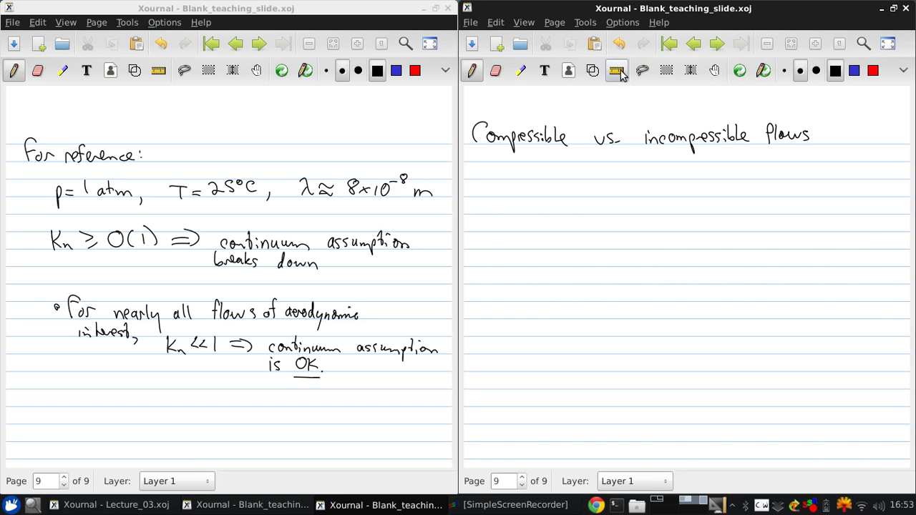
pyautogui.click(472, 155)
pyautogui.moveTo(472, 154); pyautogui.dragTo(802, 153)
pyautogui.click(616, 70)
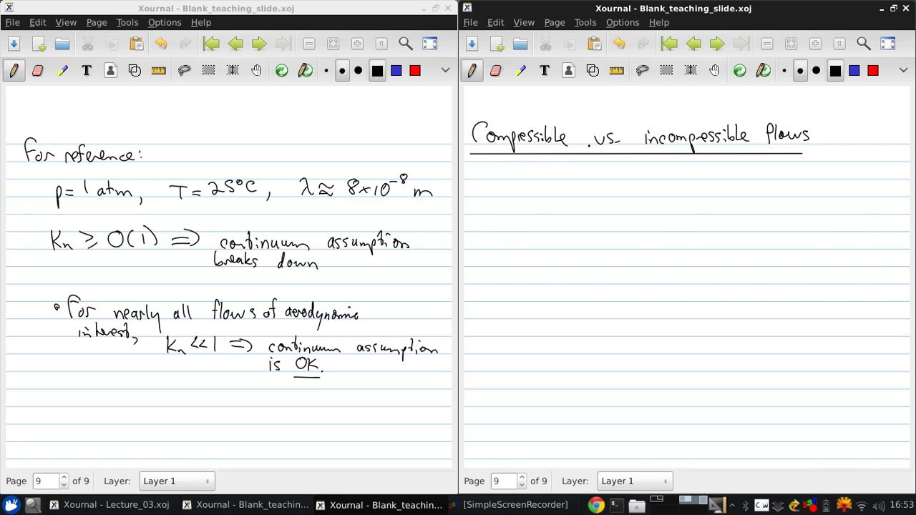
# - Write the first bullet 'All fluids are truly compressible', underlining 'fluids'
pyautogui.moveTo(477, 187)
pyautogui.mouseDown()
pyautogui.moveTo(496, 180)
pyautogui.moveTo(502, 193)
pyautogui.mouseUp()
pyautogui.moveTo(505, 179)
pyautogui.mouseDown()
pyautogui.moveTo(506, 193)
pyautogui.moveTo(535, 194)
pyautogui.mouseUp()
pyautogui.moveTo(539, 178); pyautogui.dragTo(546, 194)
pyautogui.moveTo(550, 186); pyautogui.dragTo(579, 196)
pyautogui.moveTo(525, 207)
pyautogui.mouseDown()
pyautogui.moveTo(603, 202)
pyautogui.moveTo(636, 187)
pyautogui.moveTo(667, 194)
pyautogui.mouseUp()
pyautogui.moveTo(672, 190); pyautogui.dragTo(688, 193)
pyautogui.moveTo(691, 177)
pyautogui.mouseDown()
pyautogui.moveTo(701, 206)
pyautogui.moveTo(747, 194)
pyautogui.mouseUp()
pyautogui.moveTo(748, 189)
pyautogui.mouseDown()
pyautogui.moveTo(748, 204)
pyautogui.moveTo(754, 193)
pyautogui.mouseUp()
pyautogui.moveTo(756, 194); pyautogui.dragTo(765, 193)
pyautogui.moveTo(770, 188)
pyautogui.mouseDown()
pyautogui.moveTo(767, 194)
pyautogui.moveTo(787, 195)
pyautogui.mouseUp()
pyautogui.moveTo(790, 180); pyautogui.dragTo(798, 195)
pyautogui.moveTo(800, 191); pyautogui.dragTo(807, 193)
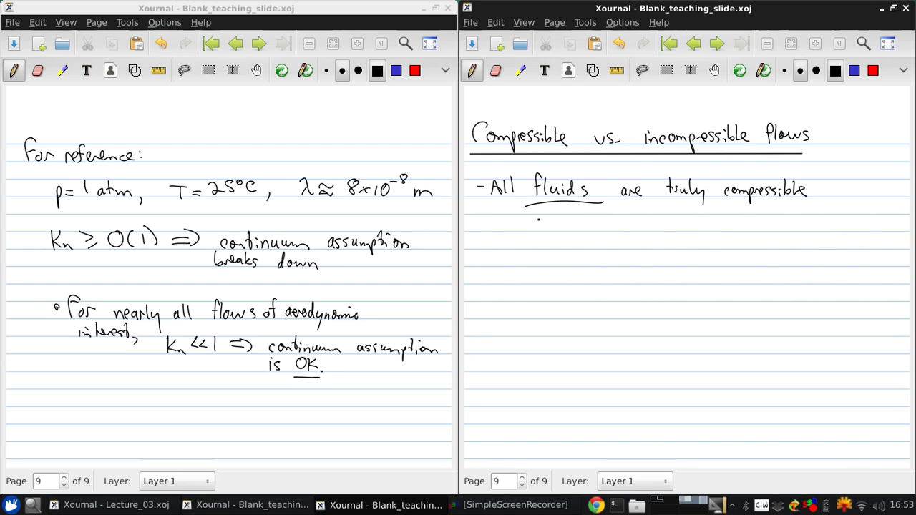
# - Write the second bullet 'But can often be neglected (liquids, gases', undoing a stray line
pyautogui.moveTo(478, 225); pyautogui.dragTo(518, 232)
pyautogui.moveTo(521, 215)
pyautogui.mouseDown()
pyautogui.moveTo(522, 234)
pyautogui.moveTo(585, 228)
pyautogui.mouseUp()
pyautogui.moveTo(592, 231)
pyautogui.mouseDown()
pyautogui.moveTo(806, 216)
pyautogui.moveTo(600, 219)
pyautogui.moveTo(592, 231)
pyautogui.moveTo(610, 225)
pyautogui.mouseUp()
pyautogui.click(619, 43)
pyautogui.moveTo(610, 228); pyautogui.dragTo(648, 227)
pyautogui.moveTo(652, 231)
pyautogui.mouseDown()
pyautogui.moveTo(671, 228)
pyautogui.moveTo(676, 240)
pyautogui.moveTo(698, 213)
pyautogui.moveTo(707, 228)
pyautogui.moveTo(713, 211)
pyautogui.moveTo(751, 229)
pyautogui.mouseUp()
pyautogui.moveTo(761, 222)
pyautogui.mouseDown()
pyautogui.moveTo(771, 240)
pyautogui.moveTo(789, 229)
pyautogui.mouseUp()
pyautogui.click(776, 223)
pyautogui.moveTo(793, 212)
pyautogui.mouseDown()
pyautogui.moveTo(791, 230)
pyautogui.moveTo(806, 238)
pyautogui.moveTo(822, 227)
pyautogui.moveTo(824, 237)
pyautogui.mouseUp()
pyautogui.click(818, 226)
pyautogui.moveTo(837, 222); pyautogui.dragTo(840, 229)
pyautogui.moveTo(850, 220)
pyautogui.mouseDown()
pyautogui.moveTo(844, 229)
pyautogui.moveTo(854, 228)
pyautogui.mouseUp()
pyautogui.moveTo(862, 221); pyautogui.dragTo(857, 228)
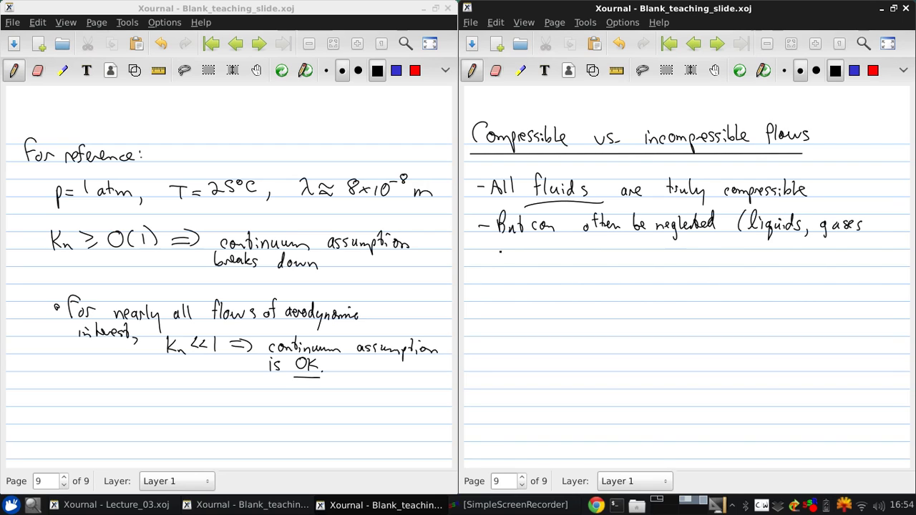
# - Continue the bullet with 'flowing at low speeds) in a flow', underlining 'flow'
pyautogui.moveTo(502, 233)
pyautogui.mouseDown()
pyautogui.moveTo(496, 251)
pyautogui.moveTo(537, 247)
pyautogui.moveTo(539, 259)
pyautogui.moveTo(565, 248)
pyautogui.mouseUp()
pyautogui.moveTo(574, 229)
pyautogui.mouseDown()
pyautogui.moveTo(575, 247)
pyautogui.moveTo(581, 237)
pyautogui.mouseUp()
pyautogui.click(591, 247)
pyautogui.moveTo(587, 235)
pyautogui.mouseDown()
pyautogui.moveTo(589, 247)
pyautogui.moveTo(648, 245)
pyautogui.mouseUp()
pyautogui.moveTo(653, 240); pyautogui.dragTo(652, 246)
pyautogui.moveTo(666, 240); pyautogui.dragTo(661, 249)
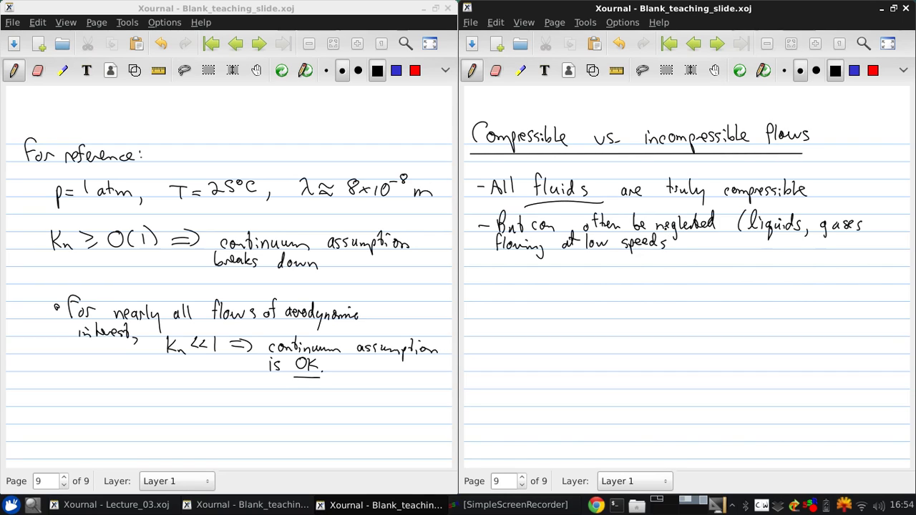
pyautogui.moveTo(667, 228); pyautogui.dragTo(671, 257)
pyautogui.click(677, 249)
pyautogui.moveTo(687, 243); pyautogui.dragTo(688, 249)
pyautogui.moveTo(689, 249); pyautogui.dragTo(727, 248)
pyautogui.moveTo(732, 240); pyautogui.dragTo(756, 251)
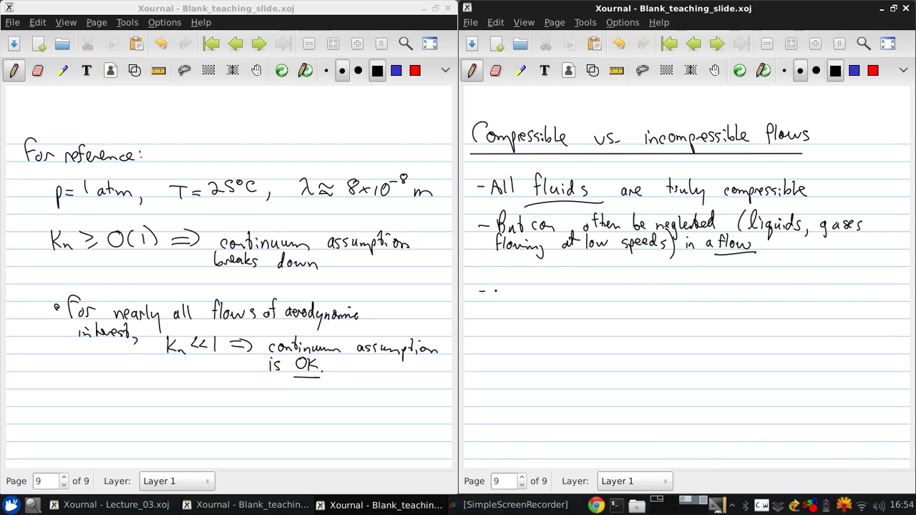
# - Write 'Key parameter: Mach number' and the condition 'M < 0.3 ⟹ incompressible flow'
pyautogui.moveTo(497, 286); pyautogui.dragTo(499, 299)
pyautogui.moveTo(506, 287)
pyautogui.mouseDown()
pyautogui.moveTo(521, 313)
pyautogui.moveTo(578, 298)
pyautogui.moveTo(586, 283)
pyautogui.moveTo(600, 294)
pyautogui.moveTo(655, 284)
pyautogui.moveTo(661, 299)
pyautogui.mouseUp()
pyautogui.click(614, 301)
pyautogui.moveTo(667, 293); pyautogui.dragTo(671, 301)
pyautogui.moveTo(677, 285)
pyautogui.mouseDown()
pyautogui.moveTo(681, 299)
pyautogui.moveTo(757, 291)
pyautogui.mouseUp()
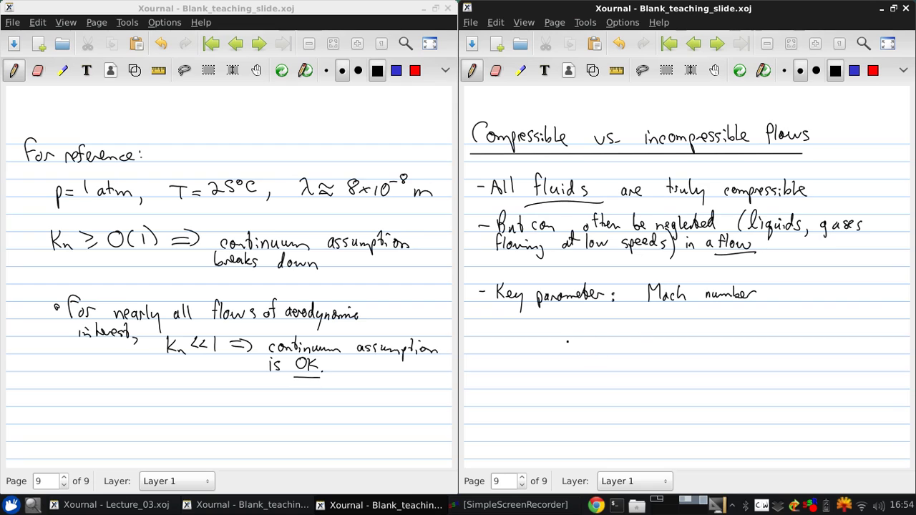
pyautogui.moveTo(540, 332); pyautogui.dragTo(555, 326)
pyautogui.moveTo(580, 321)
pyautogui.mouseDown()
pyautogui.moveTo(579, 332)
pyautogui.moveTo(595, 321)
pyautogui.moveTo(610, 333)
pyautogui.moveTo(665, 328)
pyautogui.mouseUp()
pyautogui.moveTo(663, 324)
pyautogui.mouseDown()
pyautogui.moveTo(727, 343)
pyautogui.moveTo(762, 324)
pyautogui.moveTo(841, 323)
pyautogui.mouseUp()
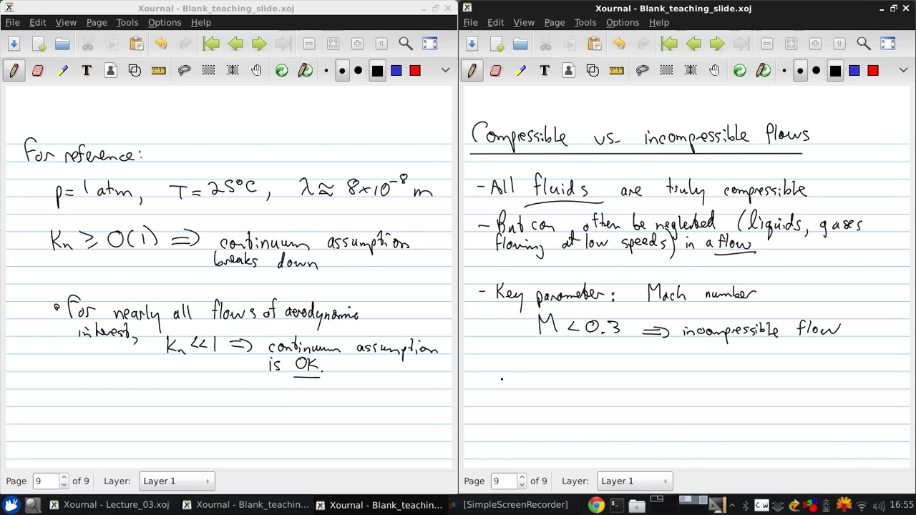
# - Add the note about going to focus almost entirely on incompressible flow
pyautogui.moveTo(498, 377)
pyautogui.mouseDown()
pyautogui.moveTo(534, 375)
pyautogui.moveTo(563, 399)
pyautogui.mouseUp()
pyautogui.moveTo(567, 381); pyautogui.dragTo(593, 398)
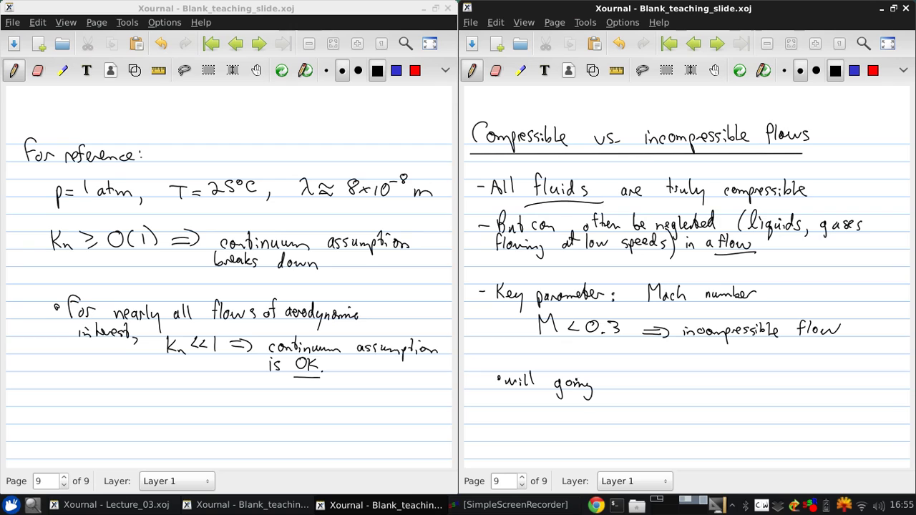
pyautogui.moveTo(615, 369)
pyautogui.mouseDown()
pyautogui.moveTo(609, 392)
pyautogui.moveTo(614, 381)
pyautogui.mouseUp()
pyautogui.moveTo(614, 385); pyautogui.dragTo(635, 387)
pyautogui.moveTo(637, 380); pyautogui.dragTo(704, 387)
pyautogui.moveTo(708, 372)
pyautogui.mouseDown()
pyautogui.moveTo(709, 387)
pyautogui.moveTo(742, 387)
pyautogui.mouseUp()
pyautogui.moveTo(744, 373)
pyautogui.mouseDown()
pyautogui.moveTo(745, 389)
pyautogui.moveTo(767, 386)
pyautogui.moveTo(779, 402)
pyautogui.moveTo(823, 387)
pyautogui.mouseUp()
pyautogui.moveTo(520, 398)
pyautogui.mouseDown()
pyautogui.moveTo(566, 408)
pyautogui.moveTo(682, 397)
pyautogui.mouseUp()
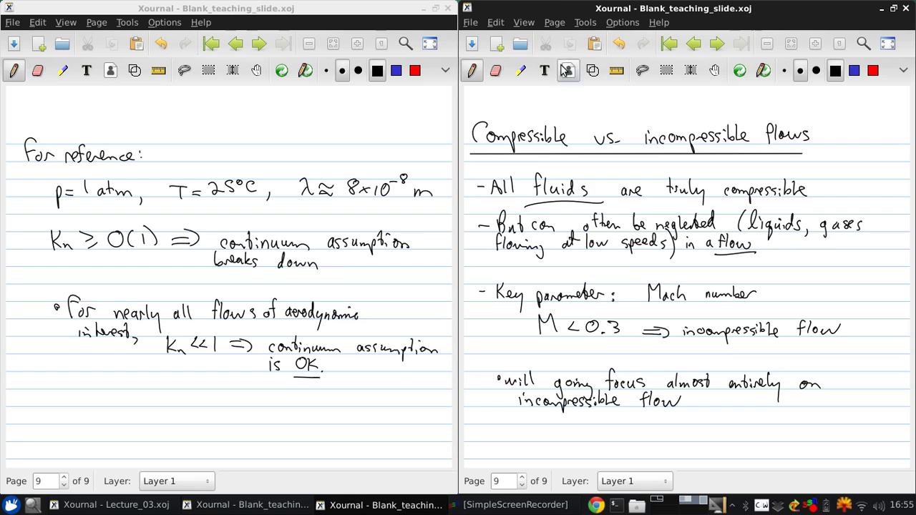
pyautogui.moveTo(563, 11); pyautogui.dragTo(2, 183)
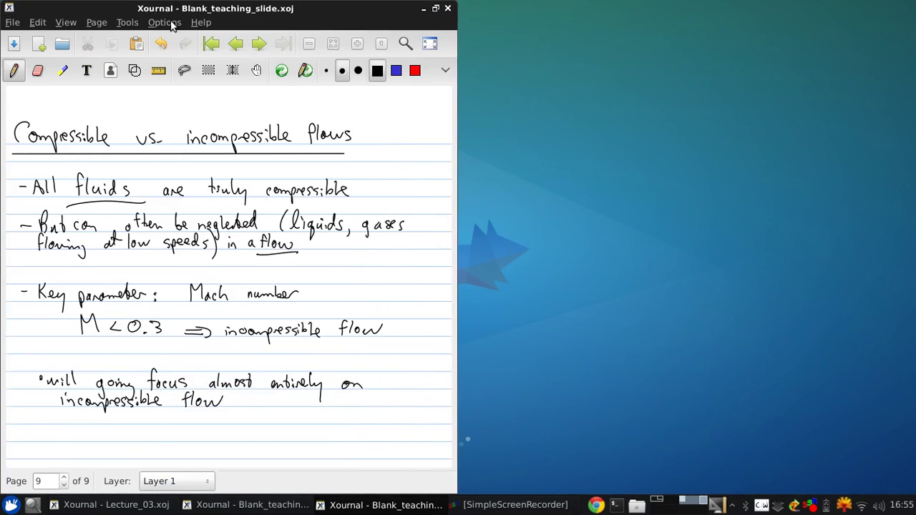
# - Swap the two window halves and add a new page 10 at the end
pyautogui.moveTo(161, 8); pyautogui.dragTo(914, 86)
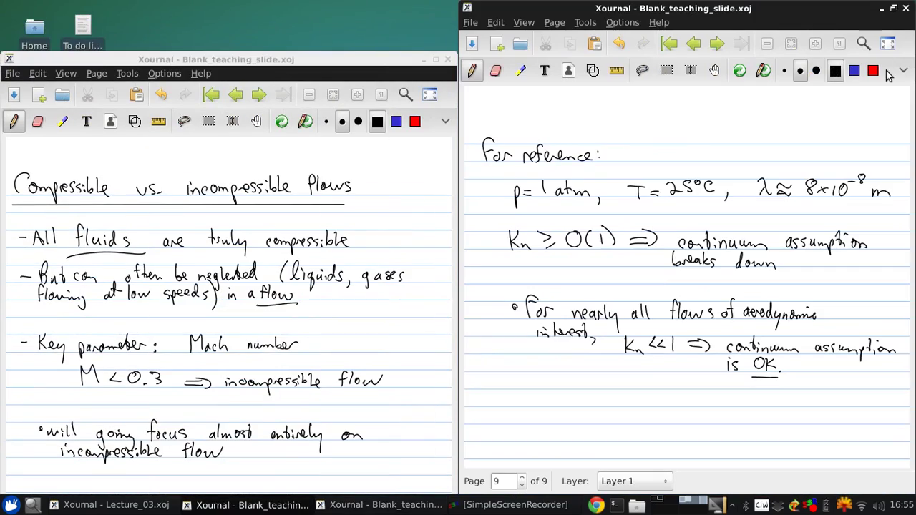
pyautogui.moveTo(372, 24); pyautogui.dragTo(0, 40)
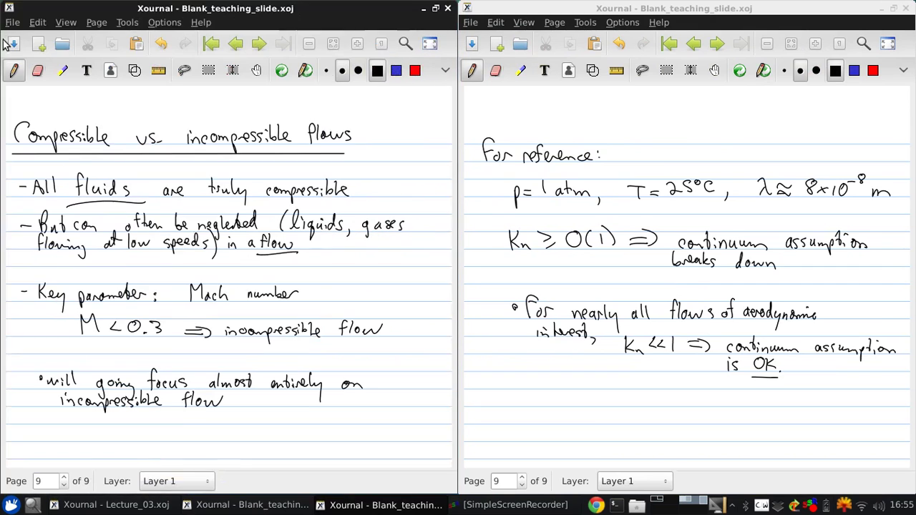
pyautogui.click(558, 25)
pyautogui.click(556, 70)
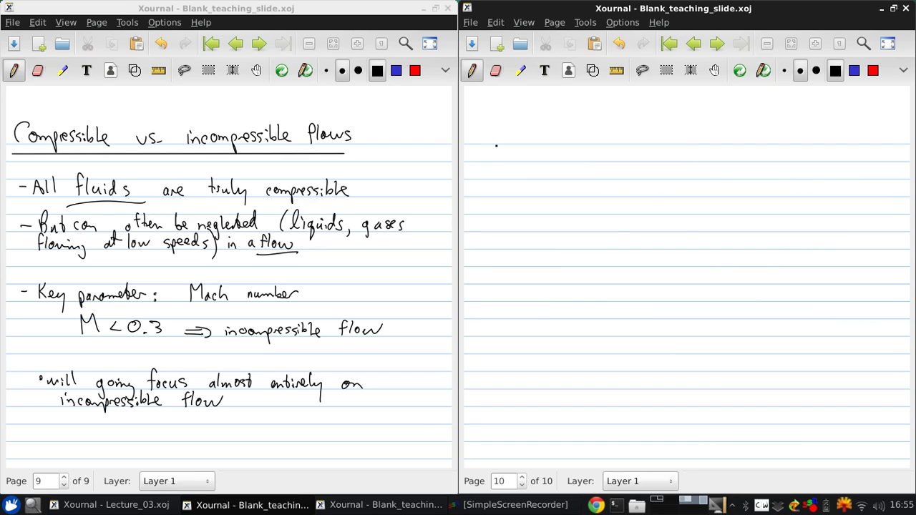
# - Write the title 'Flow Regimes' and underline it with a straight ruler line
pyautogui.moveTo(477, 144); pyautogui.dragTo(478, 163)
pyautogui.moveTo(475, 146)
pyautogui.mouseDown()
pyautogui.moveTo(489, 144)
pyautogui.moveTo(490, 154)
pyautogui.mouseUp()
pyautogui.moveTo(495, 143)
pyautogui.mouseDown()
pyautogui.moveTo(497, 162)
pyautogui.moveTo(524, 147)
pyautogui.moveTo(551, 161)
pyautogui.mouseUp()
pyautogui.moveTo(551, 157)
pyautogui.mouseDown()
pyautogui.moveTo(561, 171)
pyautogui.moveTo(588, 155)
pyautogui.moveTo(601, 163)
pyautogui.mouseUp()
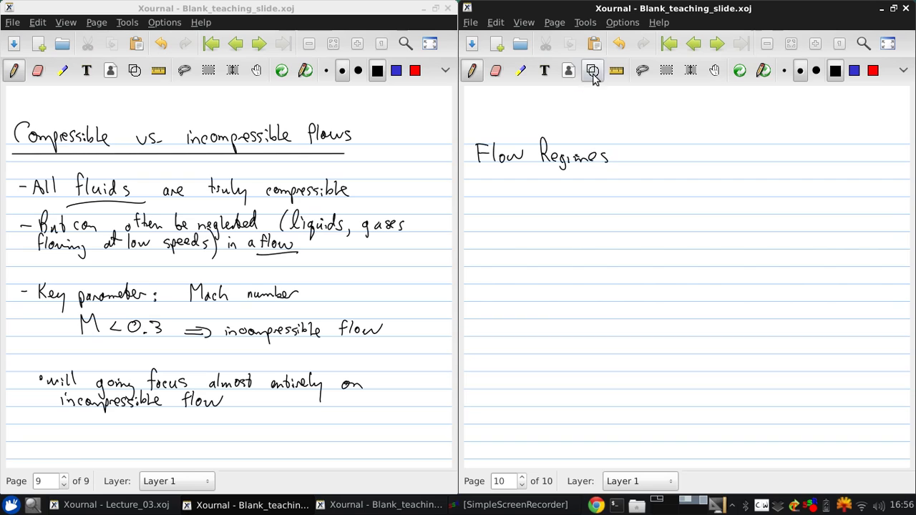
pyautogui.moveTo(472, 170); pyautogui.dragTo(625, 171)
pyautogui.click(616, 71)
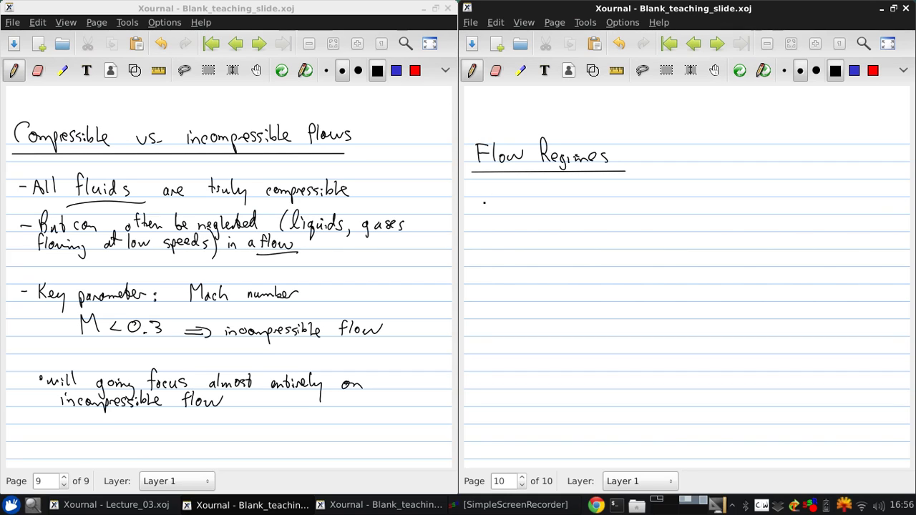
# - Write 'Subsonic: M<1 everywhere', undoing a misdrawn M, and begin the Transonic line
pyautogui.moveTo(491, 200)
pyautogui.mouseDown()
pyautogui.moveTo(481, 213)
pyautogui.moveTo(500, 212)
pyautogui.mouseUp()
pyautogui.moveTo(501, 198)
pyautogui.mouseDown()
pyautogui.moveTo(508, 212)
pyautogui.moveTo(545, 212)
pyautogui.mouseUp()
pyautogui.click(541, 208)
pyautogui.click(553, 209)
pyautogui.moveTo(600, 212)
pyautogui.mouseDown()
pyautogui.moveTo(603, 201)
pyautogui.moveTo(606, 213)
pyautogui.mouseUp()
pyautogui.click(619, 44)
pyautogui.moveTo(618, 200)
pyautogui.mouseDown()
pyautogui.moveTo(625, 212)
pyautogui.moveTo(731, 210)
pyautogui.mouseUp()
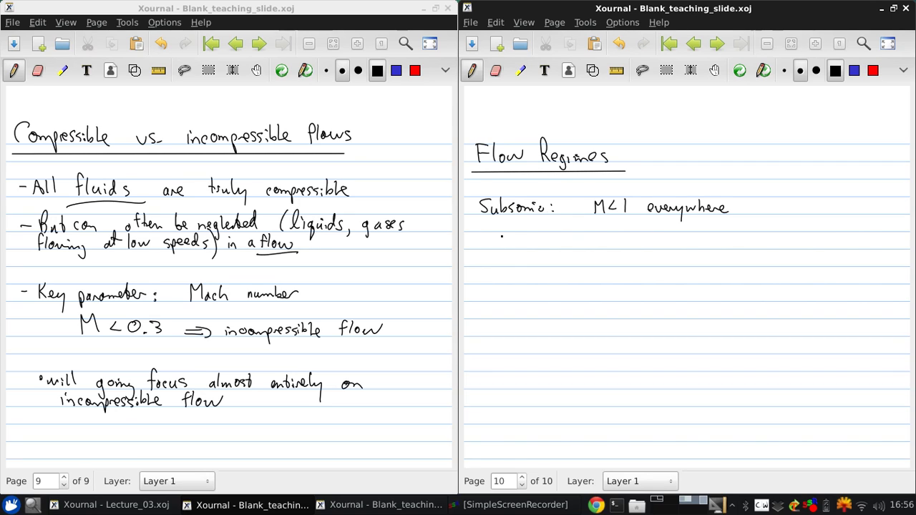
pyautogui.moveTo(478, 232)
pyautogui.mouseDown()
pyautogui.moveTo(491, 244)
pyautogui.moveTo(558, 244)
pyautogui.mouseUp()
# - Write 'Transonic: M∞<1 but', undoing the stray strokes
pyautogui.click(570, 239)
pyautogui.click(570, 246)
pyautogui.moveTo(602, 248); pyautogui.dragTo(709, 249)
pyautogui.click(618, 43)
pyautogui.click(618, 44)
pyautogui.moveTo(711, 234); pyautogui.dragTo(649, 233)
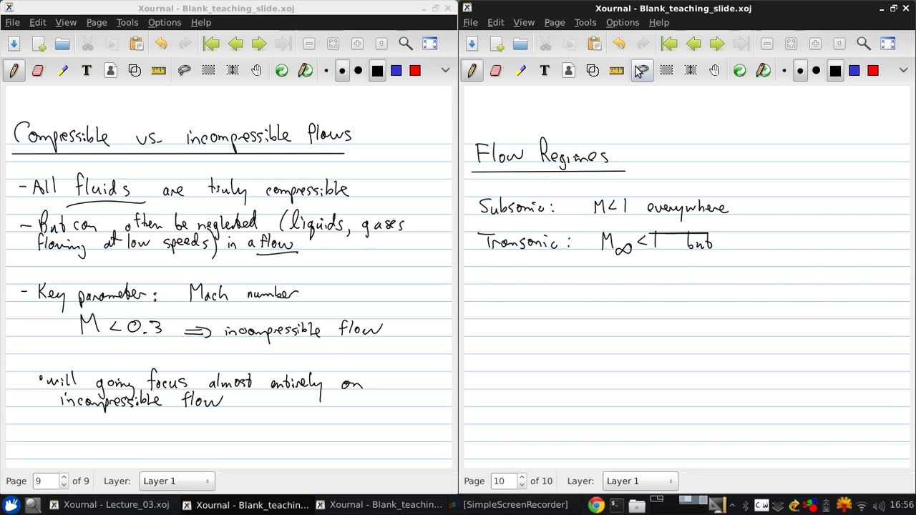
pyautogui.click(618, 43)
pyautogui.click(618, 43)
pyautogui.moveTo(708, 231)
pyautogui.mouseDown()
pyautogui.moveTo(707, 246)
pyautogui.moveTo(794, 248)
pyautogui.mouseUp()
# - Continue the Transonic definition: near unity, regions of M>1 around a body
pyautogui.moveTo(799, 233)
pyautogui.mouseDown()
pyautogui.moveTo(798, 249)
pyautogui.moveTo(803, 241)
pyautogui.mouseUp()
pyautogui.moveTo(803, 240)
pyautogui.mouseDown()
pyautogui.moveTo(813, 246)
pyautogui.moveTo(809, 263)
pyautogui.mouseUp()
pyautogui.click(807, 223)
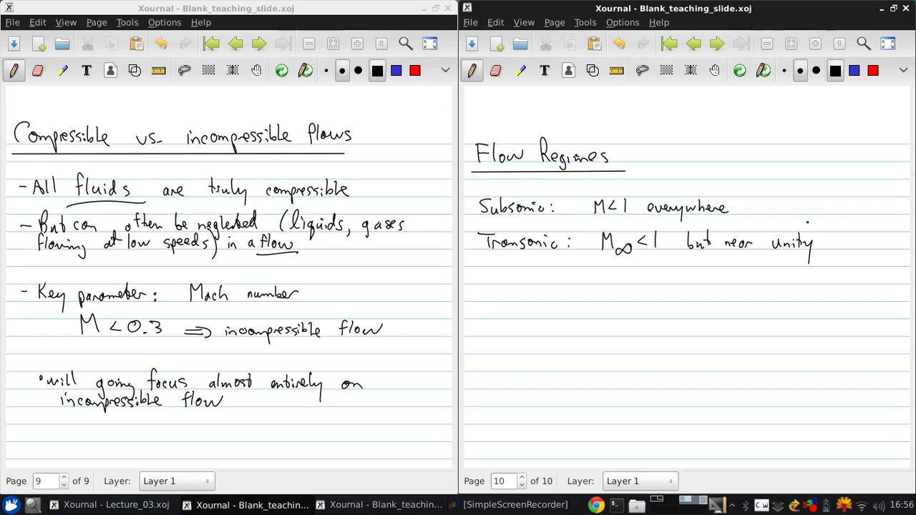
pyautogui.moveTo(820, 247)
pyautogui.mouseDown()
pyautogui.moveTo(818, 255)
pyautogui.moveTo(840, 252)
pyautogui.moveTo(850, 241)
pyautogui.mouseUp()
pyautogui.moveTo(852, 232)
pyautogui.mouseDown()
pyautogui.moveTo(849, 250)
pyautogui.moveTo(880, 240)
pyautogui.mouseUp()
pyautogui.click(672, 229)
pyautogui.moveTo(604, 263)
pyautogui.mouseDown()
pyautogui.moveTo(711, 258)
pyautogui.moveTo(726, 269)
pyautogui.moveTo(794, 264)
pyautogui.moveTo(802, 255)
pyautogui.moveTo(858, 261)
pyautogui.moveTo(862, 276)
pyautogui.moveTo(897, 265)
pyautogui.mouseUp()
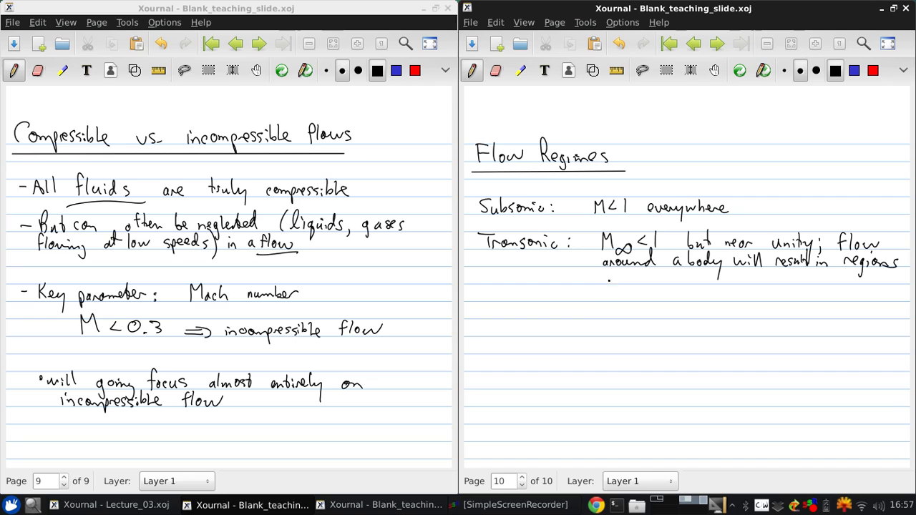
pyautogui.moveTo(607, 276)
pyautogui.mouseDown()
pyautogui.moveTo(604, 283)
pyautogui.moveTo(633, 271)
pyautogui.moveTo(638, 283)
pyautogui.mouseUp()
pyautogui.moveTo(641, 272); pyautogui.dragTo(656, 286)
# - Write 'Supersonic: M>1 everywhere' below the Transonic line
pyautogui.moveTo(491, 301); pyautogui.dragTo(484, 320)
pyautogui.moveTo(493, 312); pyautogui.dragTo(506, 313)
pyautogui.moveTo(507, 309)
pyautogui.mouseDown()
pyautogui.moveTo(508, 328)
pyautogui.moveTo(518, 316)
pyautogui.mouseUp()
pyautogui.moveTo(519, 319)
pyautogui.mouseDown()
pyautogui.moveTo(523, 310)
pyautogui.moveTo(525, 319)
pyautogui.moveTo(561, 321)
pyautogui.moveTo(550, 306)
pyautogui.mouseUp()
pyautogui.click(586, 312)
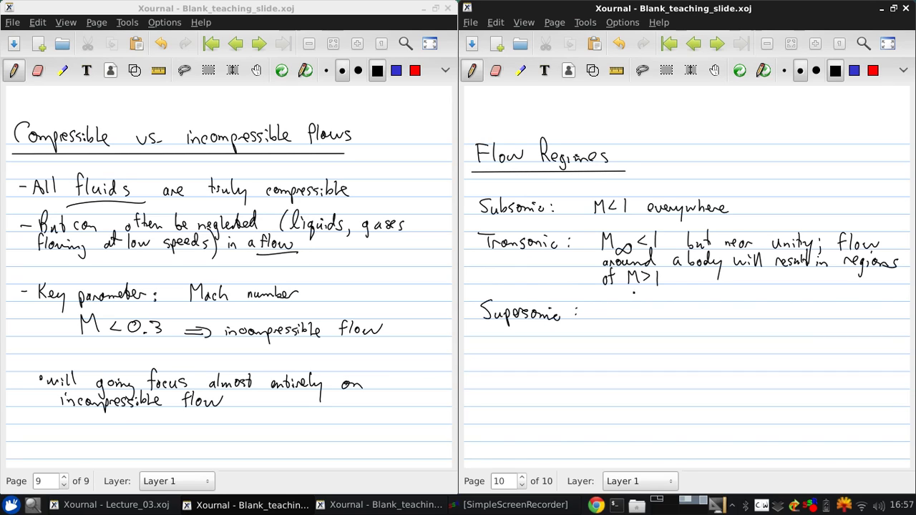
pyautogui.moveTo(607, 319); pyautogui.dragTo(623, 317)
pyautogui.moveTo(636, 306)
pyautogui.mouseDown()
pyautogui.moveTo(636, 319)
pyautogui.moveTo(729, 311)
pyautogui.mouseUp()
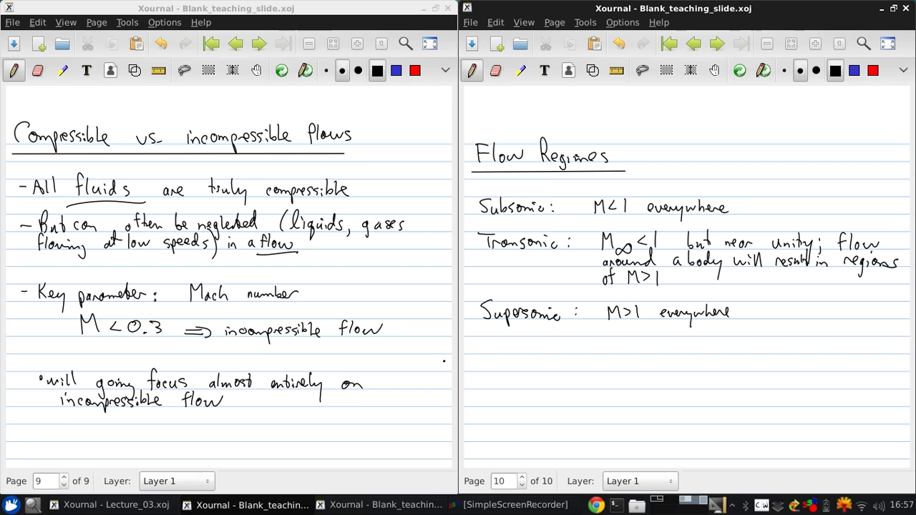
# - Write 'Hypersonic: M>5 → chemical dissociation of gases can occur across'
pyautogui.moveTo(484, 355)
pyautogui.mouseDown()
pyautogui.moveTo(507, 379)
pyautogui.moveTo(528, 365)
pyautogui.moveTo(622, 358)
pyautogui.moveTo(649, 366)
pyautogui.mouseUp()
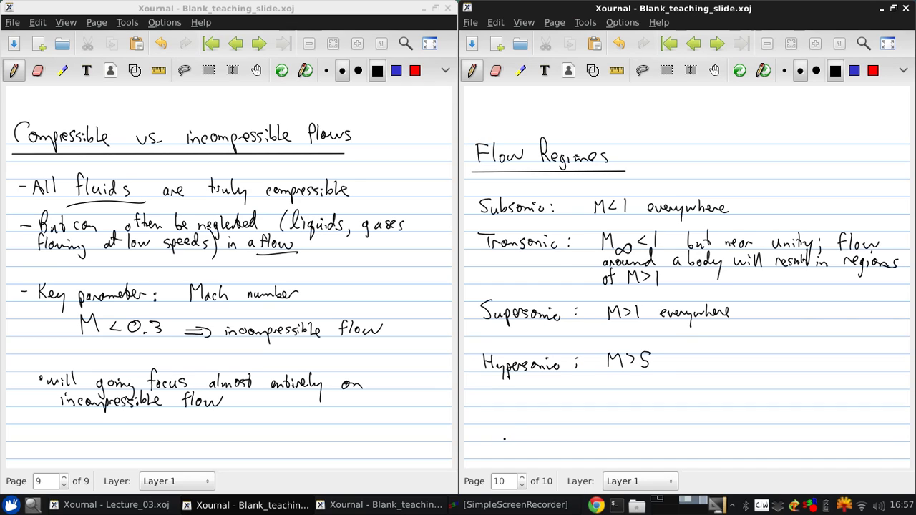
pyautogui.moveTo(665, 363); pyautogui.dragTo(680, 361)
pyautogui.moveTo(706, 362)
pyautogui.mouseDown()
pyautogui.moveTo(758, 365)
pyautogui.moveTo(768, 351)
pyautogui.moveTo(830, 367)
pyautogui.moveTo(853, 357)
pyautogui.moveTo(878, 369)
pyautogui.mouseUp()
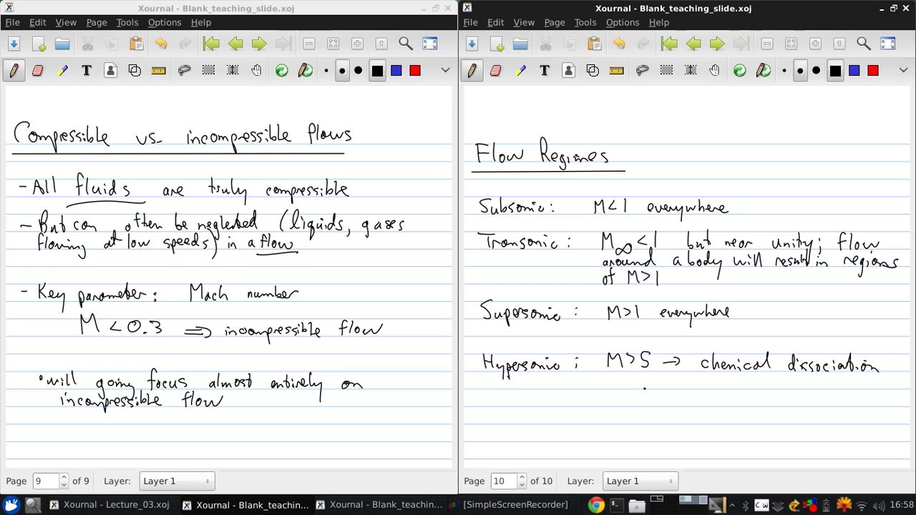
pyautogui.moveTo(657, 381)
pyautogui.mouseDown()
pyautogui.moveTo(664, 389)
pyautogui.moveTo(783, 387)
pyautogui.mouseUp()
pyautogui.moveTo(790, 380); pyautogui.dragTo(841, 387)
pyautogui.moveTo(847, 387); pyautogui.dragTo(856, 381)
pyautogui.moveTo(863, 380)
pyautogui.mouseDown()
pyautogui.moveTo(857, 387)
pyautogui.moveTo(866, 388)
pyautogui.mouseUp()
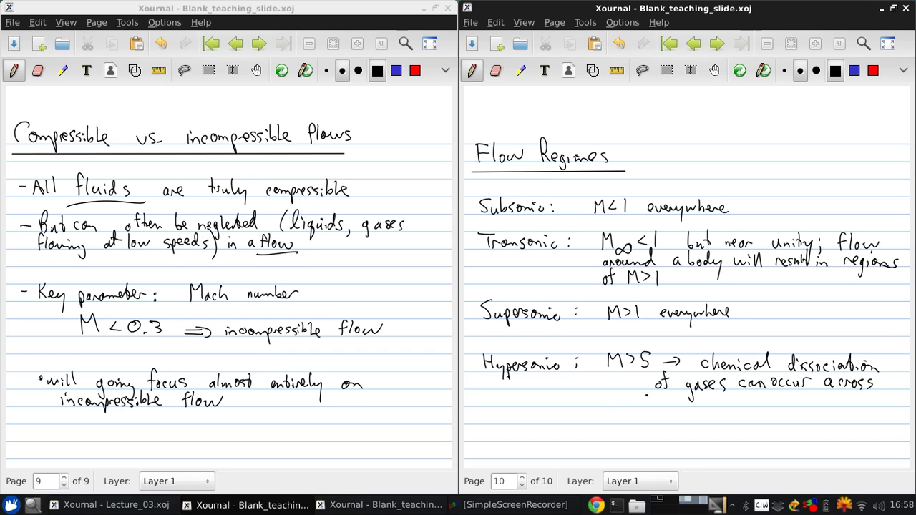
# - Finish the Hypersonic note with 'strong shock waves' on a new line
pyautogui.moveTo(663, 396)
pyautogui.mouseDown()
pyautogui.moveTo(657, 407)
pyautogui.moveTo(672, 407)
pyautogui.mouseUp()
pyautogui.moveTo(675, 401); pyautogui.dragTo(686, 401)
pyautogui.moveTo(689, 401)
pyautogui.mouseDown()
pyautogui.moveTo(706, 406)
pyautogui.moveTo(706, 421)
pyautogui.moveTo(752, 401)
pyautogui.mouseUp()
pyautogui.moveTo(760, 400); pyautogui.dragTo(763, 406)
pyautogui.moveTo(769, 398); pyautogui.dragTo(767, 406)
pyautogui.moveTo(773, 405); pyautogui.dragTo(823, 397)
pyautogui.moveTo(821, 402); pyautogui.dragTo(831, 407)
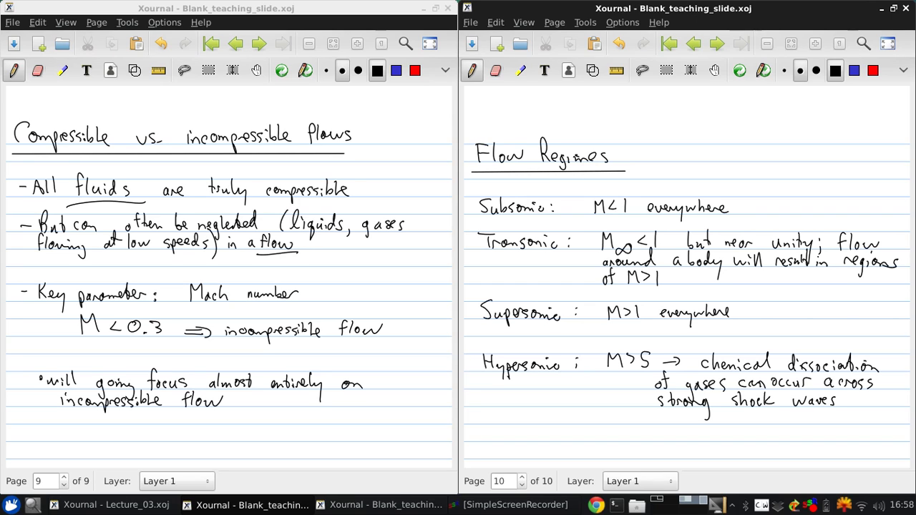